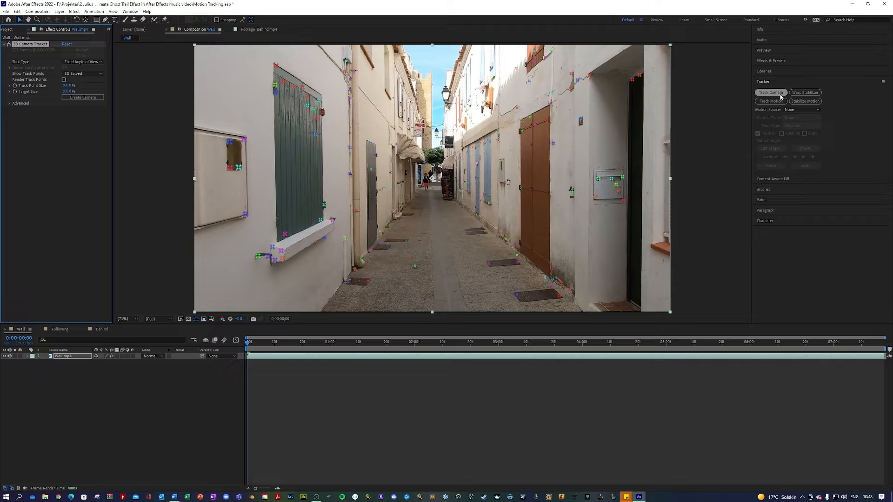
Step: Scrub through Wall.mp4 to review the solved 3D camera track points across the clip
{"action": "left_click_drag", "start_coordinate": [250, 347], "coordinate": [566, 321]}
{"action": "left_click_drag", "start_coordinate": [633, 348], "coordinate": [586, 320]}
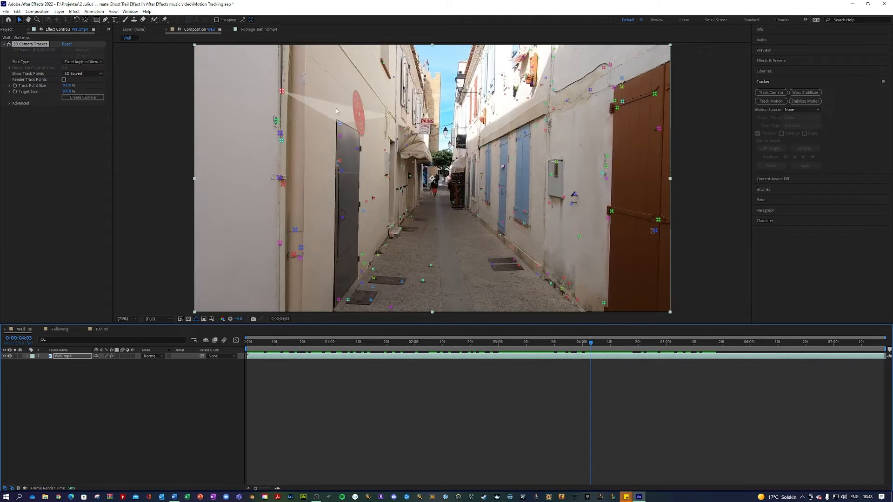
Step: Lasso the track points on the grey door and create a Text layer and camera there
{"action": "key", "text": "ctrl+shift+a"}
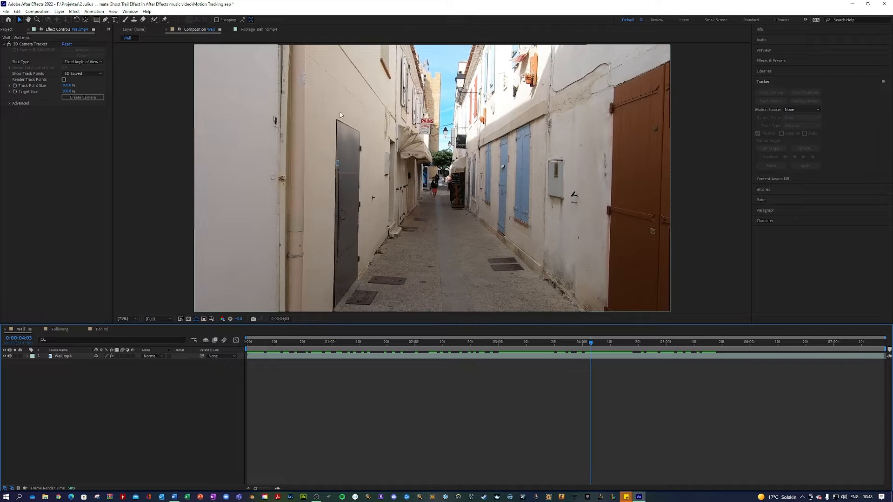
{"action": "left_click", "coordinate": [80, 357]}
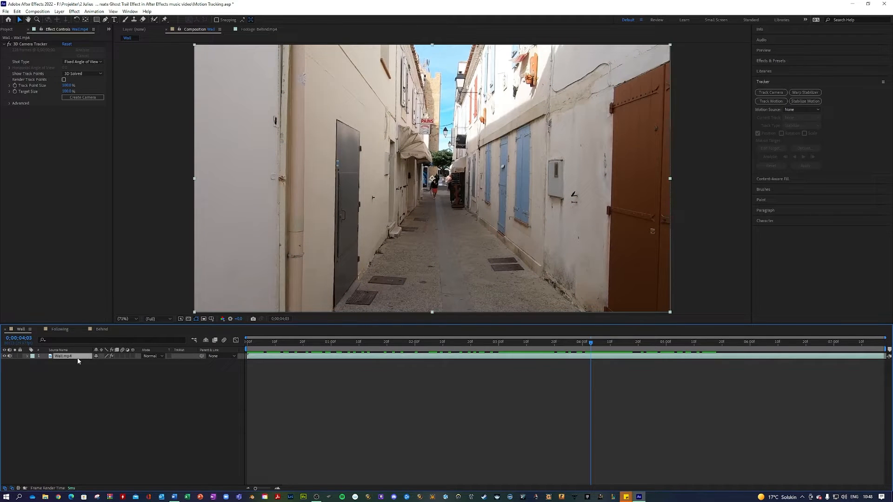
{"action": "left_click", "coordinate": [25, 44]}
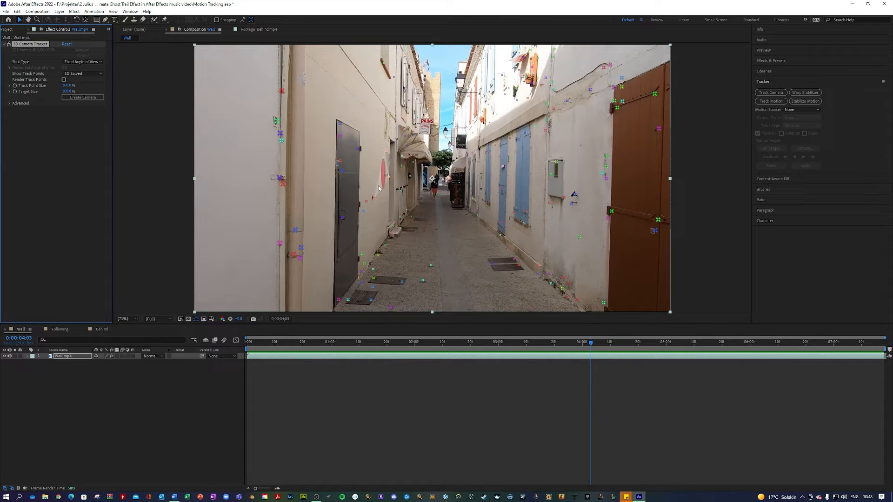
{"action": "mouse_move", "coordinate": [379, 186]}
{"action": "left_mouse_down"}
{"action": "mouse_move", "coordinate": [353, 218]}
{"action": "mouse_move", "coordinate": [319, 190]}
{"action": "mouse_move", "coordinate": [308, 156]}
{"action": "mouse_move", "coordinate": [319, 124]}
{"action": "mouse_move", "coordinate": [346, 109]}
{"action": "mouse_move", "coordinate": [374, 124]}
{"action": "left_mouse_up"}
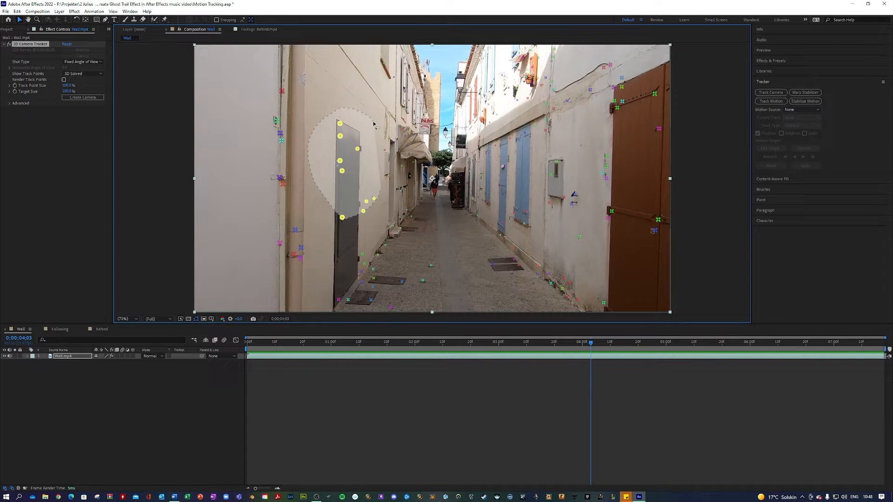
{"action": "left_click_drag", "start_coordinate": [374, 124], "coordinate": [363, 137]}
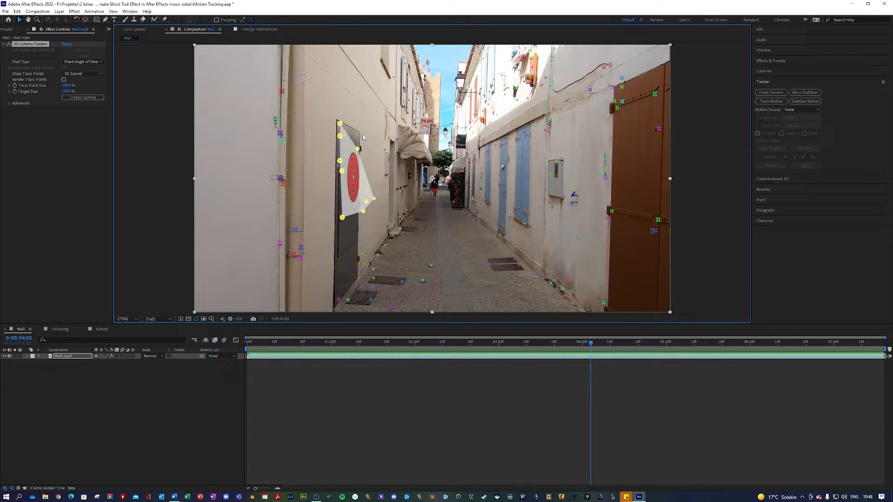
{"action": "right_click", "coordinate": [352, 169]}
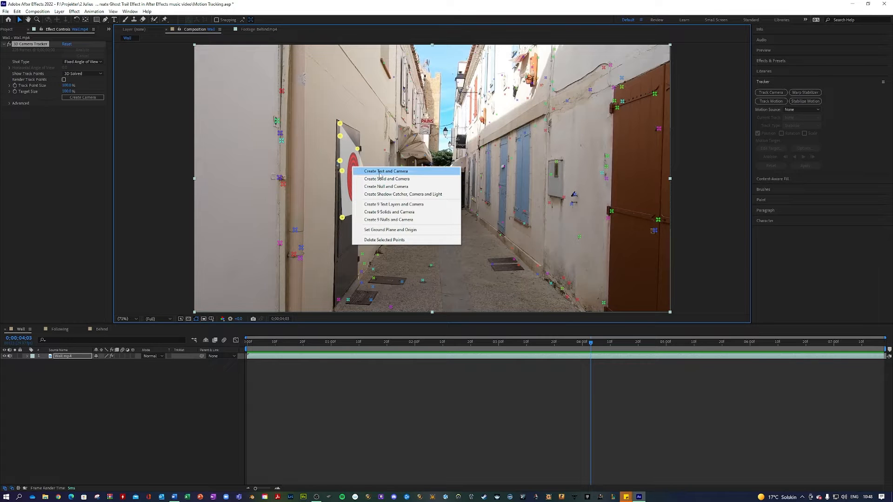
{"action": "left_click", "coordinate": [380, 172]}
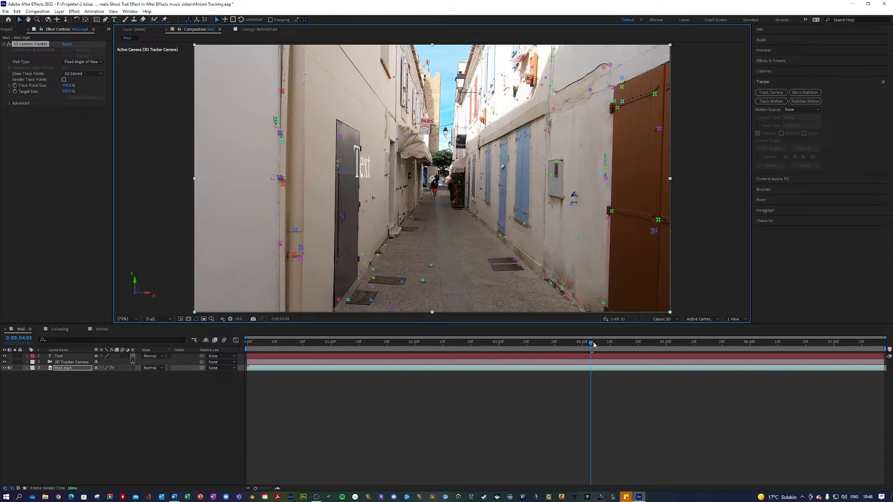
Step: Preview the footage, then replace the placeholder word 'Text' with 'entrance'
{"action": "left_click_drag", "start_coordinate": [591, 344], "coordinate": [610, 345]}
{"action": "key", "text": "space"}
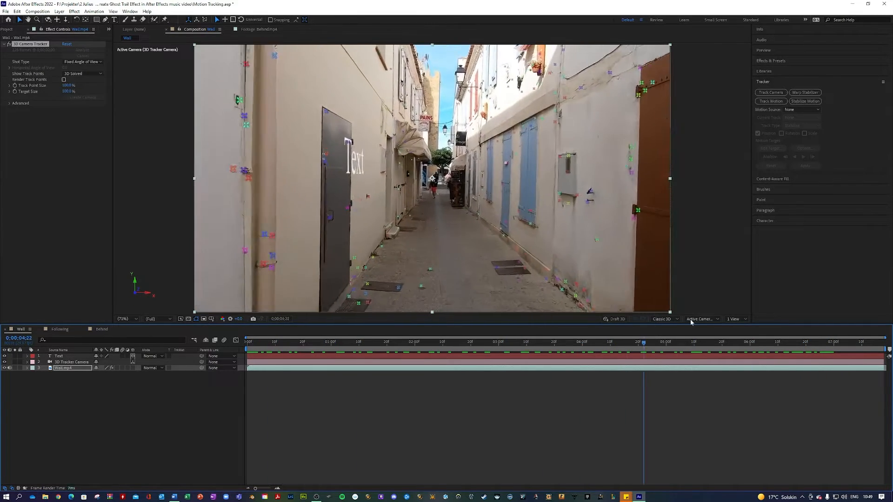
{"action": "left_click", "coordinate": [114, 19]}
{"action": "left_click_drag", "start_coordinate": [352, 155], "coordinate": [317, 153]}
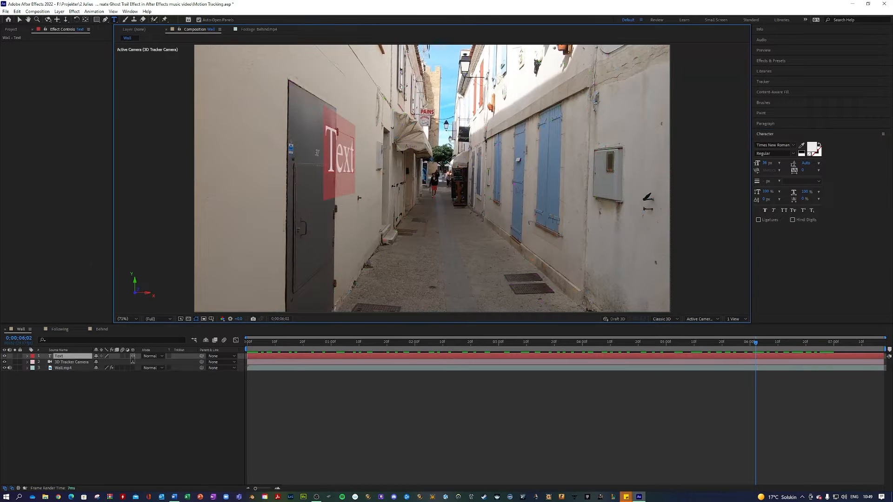
{"action": "type", "text": "entrance"}
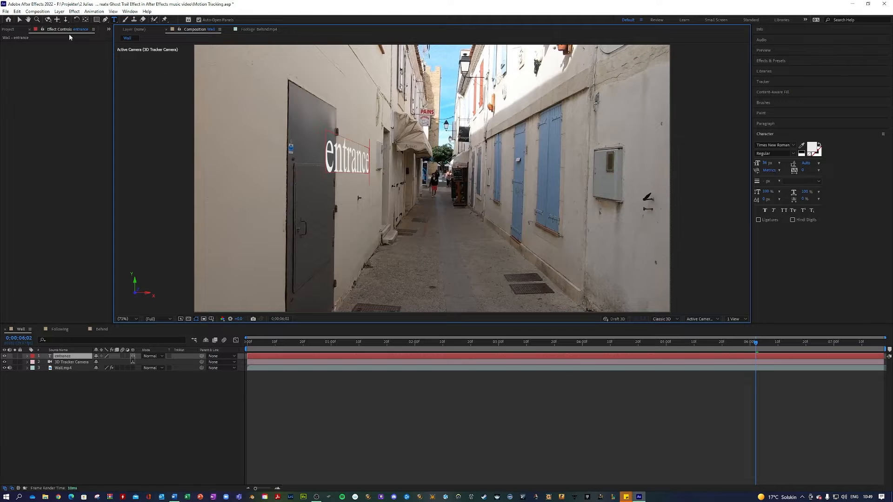
{"action": "left_click", "coordinate": [20, 20]}
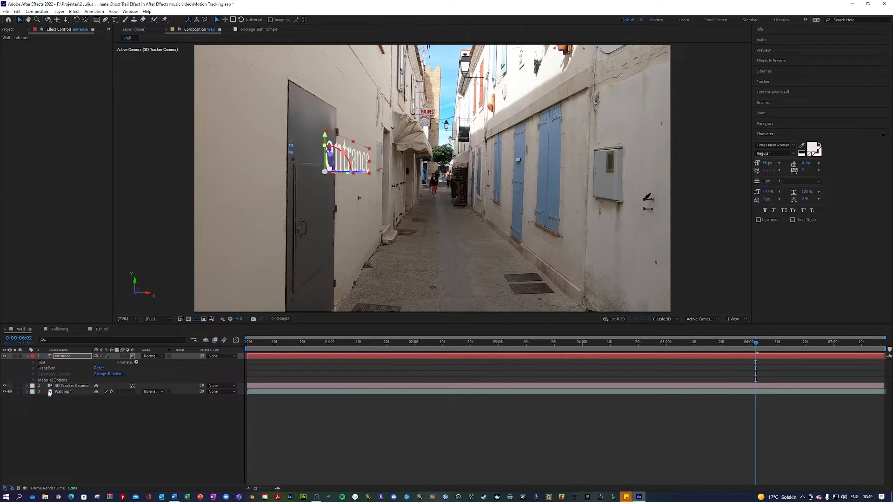
Step: Raise the entrance text up the wall and bring it closer, then preview the footage
{"action": "left_click", "coordinate": [33, 368]}
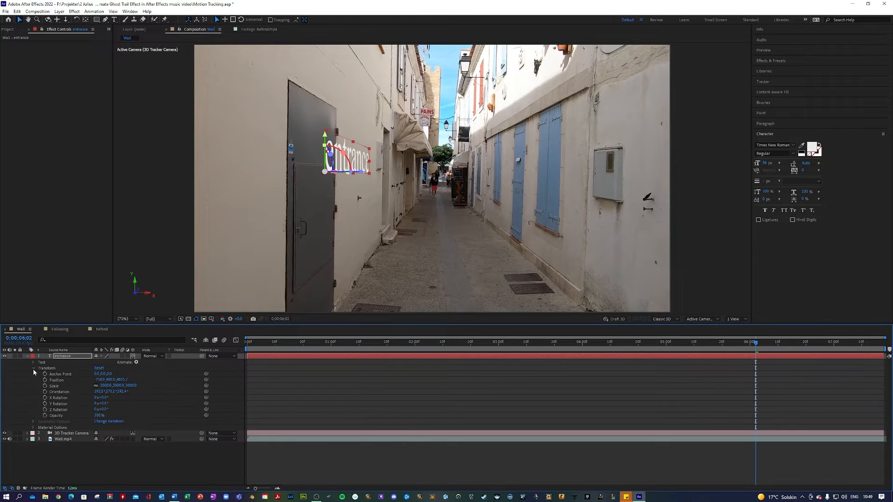
{"action": "left_click_drag", "start_coordinate": [325, 134], "coordinate": [330, 55]}
{"action": "left_click_drag", "start_coordinate": [336, 102], "coordinate": [269, 98]}
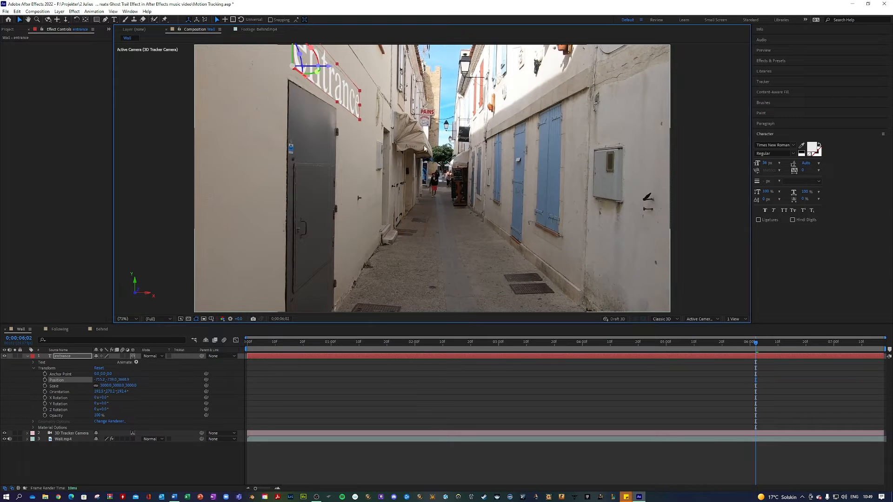
{"action": "scroll", "coordinate": [354, 80], "scroll_direction": "down", "scroll_amount": 1}
{"action": "scroll", "coordinate": [363, 70], "scroll_direction": "up", "scroll_amount": 1}
{"action": "scroll", "coordinate": [351, 100], "scroll_direction": "down", "scroll_amount": 1}
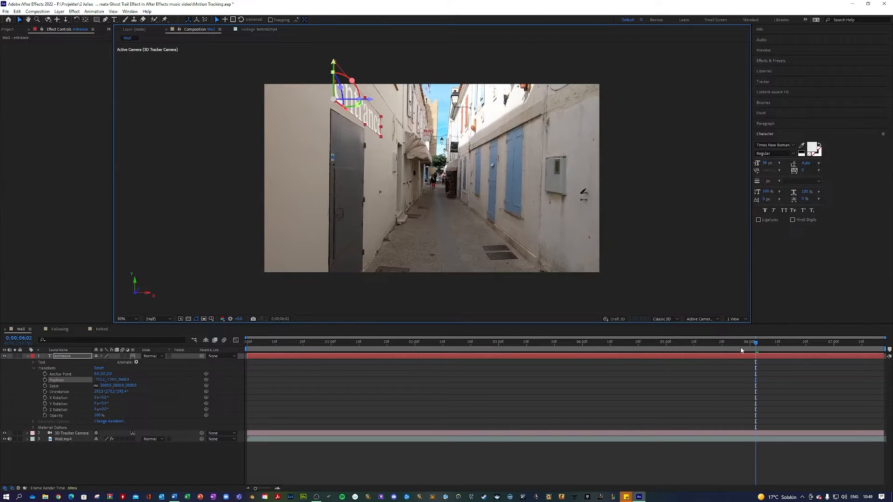
{"action": "left_click_drag", "start_coordinate": [745, 342], "coordinate": [441, 348]}
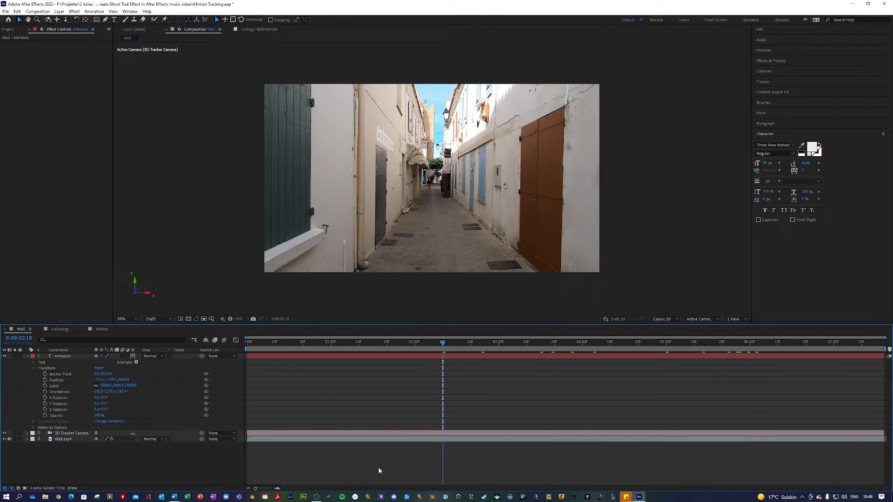
{"action": "key", "text": "space"}
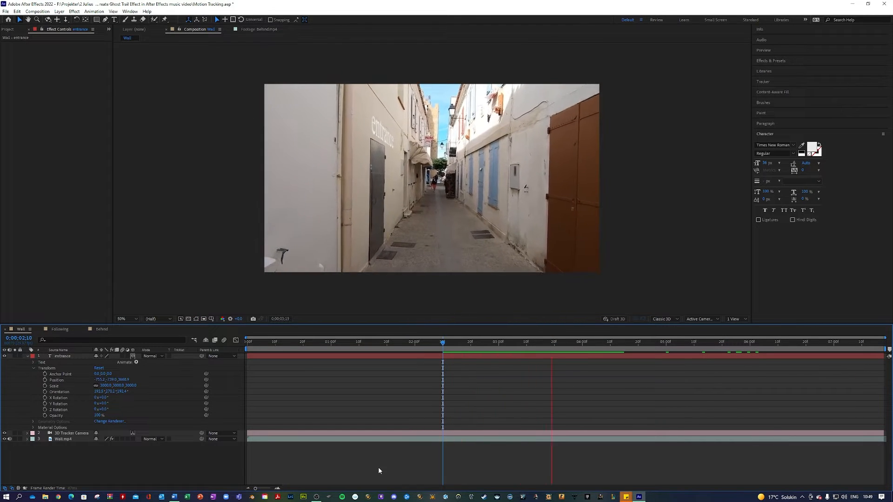
{"action": "key", "text": "space"}
Step: Shrink the entrance text and lower it slightly, then replay to check placement
{"action": "left_click", "coordinate": [392, 111]}
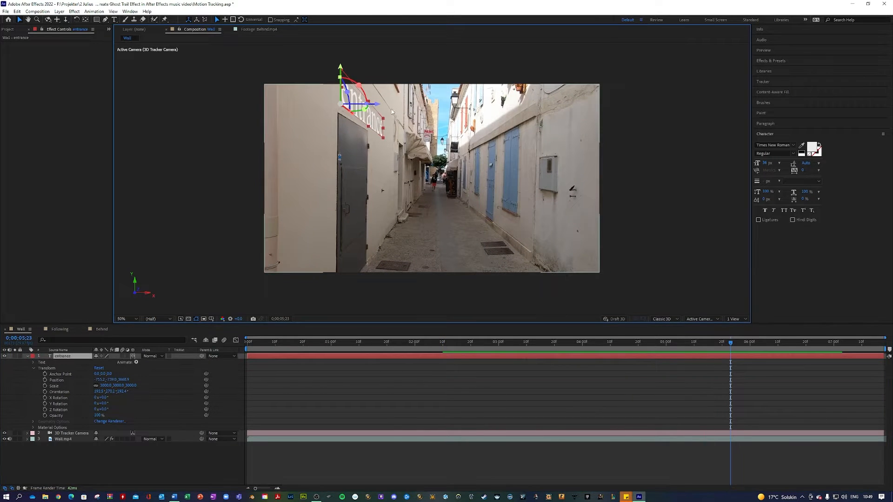
{"action": "left_click_drag", "start_coordinate": [384, 118], "coordinate": [377, 118]}
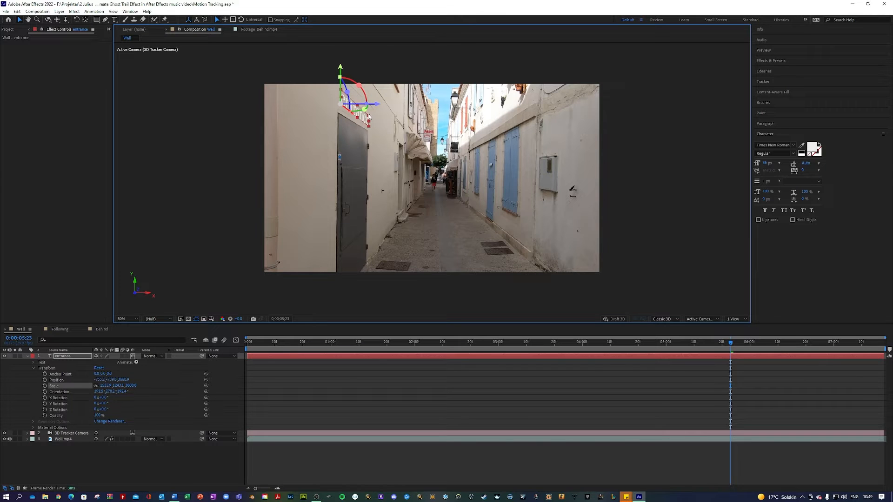
{"action": "left_click_drag", "start_coordinate": [342, 71], "coordinate": [342, 79]}
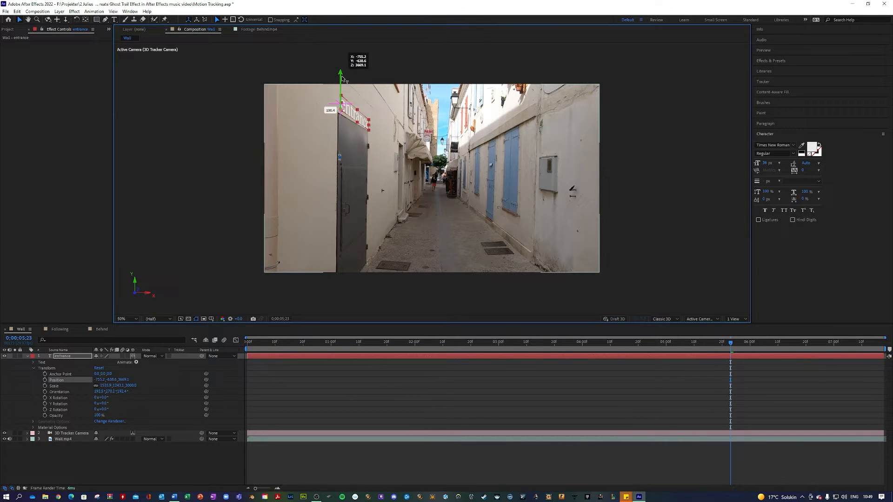
{"action": "left_click", "coordinate": [217, 459]}
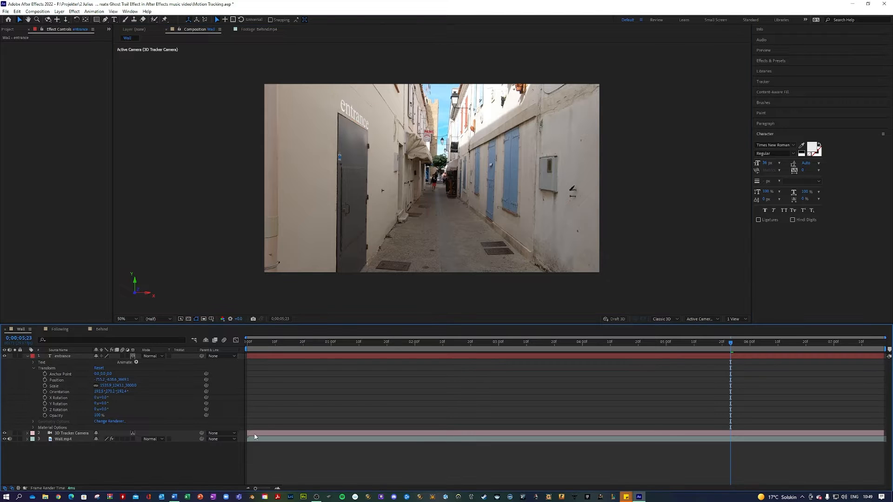
{"action": "left_click_drag", "start_coordinate": [373, 341], "coordinate": [563, 337]}
{"action": "key", "text": "space"}
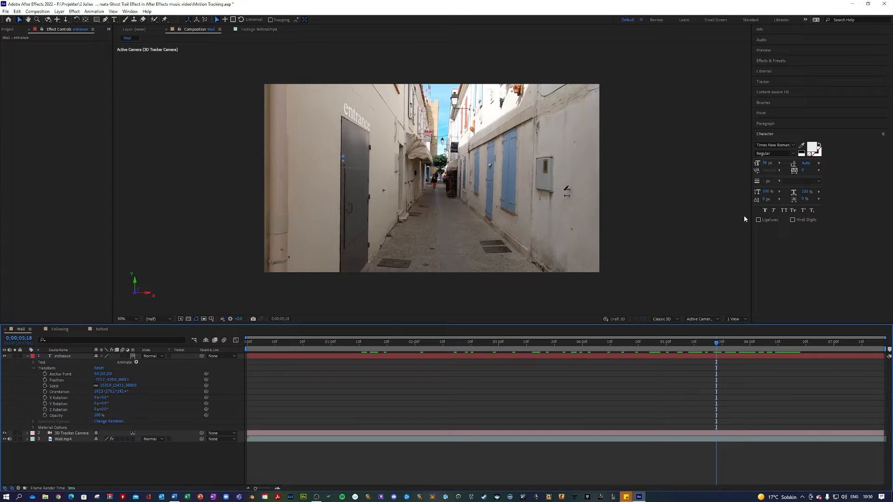
Step: Nudge the entrance text's position along the wall above the grey door
{"action": "left_click", "coordinate": [363, 131]}
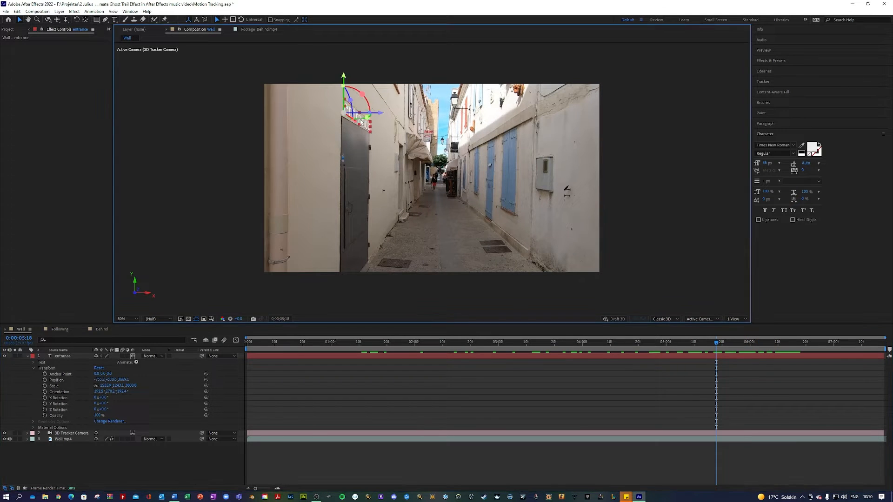
{"action": "left_click_drag", "start_coordinate": [382, 112], "coordinate": [391, 114]}
{"action": "left_click", "coordinate": [334, 453]}
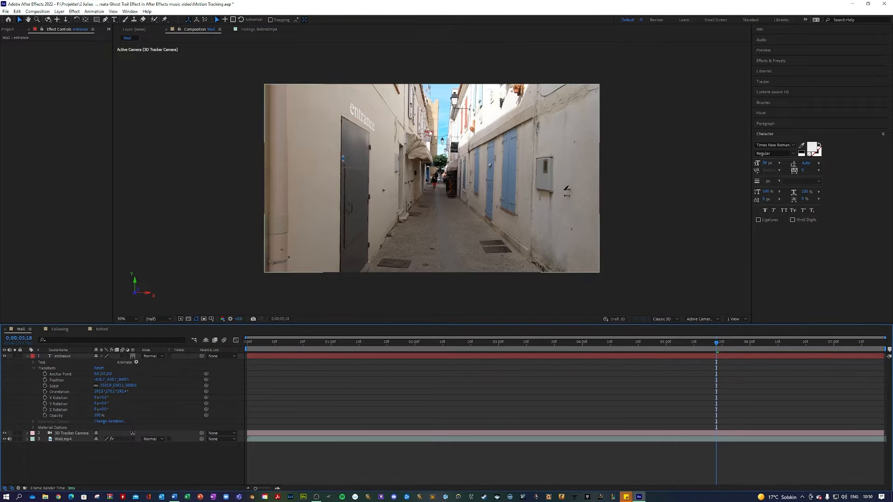
{"action": "left_click", "coordinate": [356, 118]}
{"action": "left_click", "coordinate": [337, 342]}
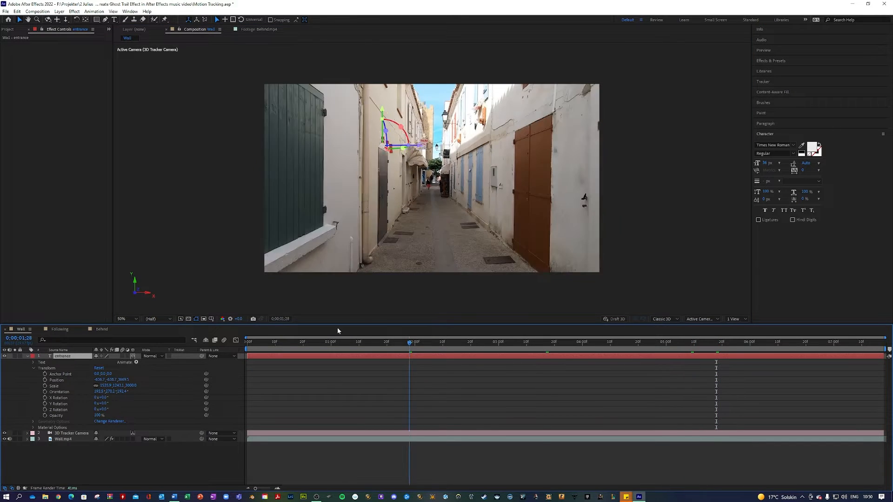
Step: Shift the entrance text slightly left and duplicate the layer as entrance 2
{"action": "left_click_drag", "start_coordinate": [337, 329], "coordinate": [730, 324]}
{"action": "left_click_drag", "start_coordinate": [386, 111], "coordinate": [380, 112]}
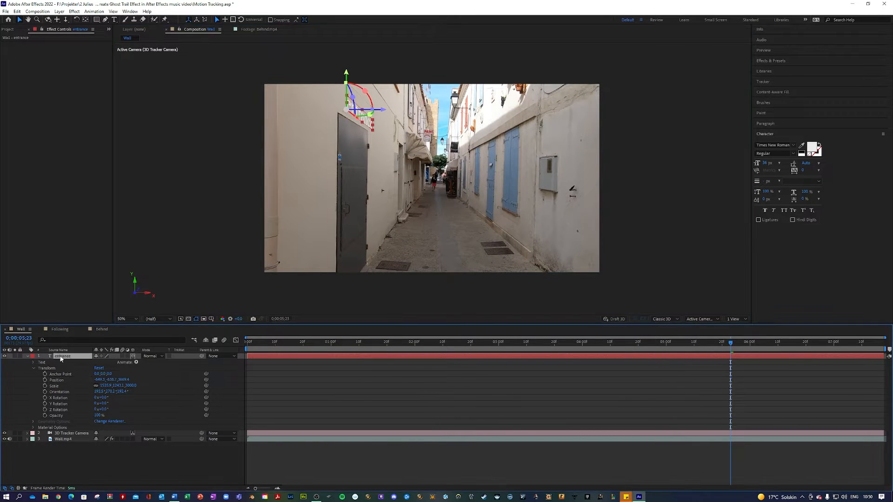
{"action": "key", "text": "ctrl+d"}
Step: Slide the original entrance layer further left and colour its text dark grey (242424)
{"action": "left_click", "coordinate": [65, 363]}
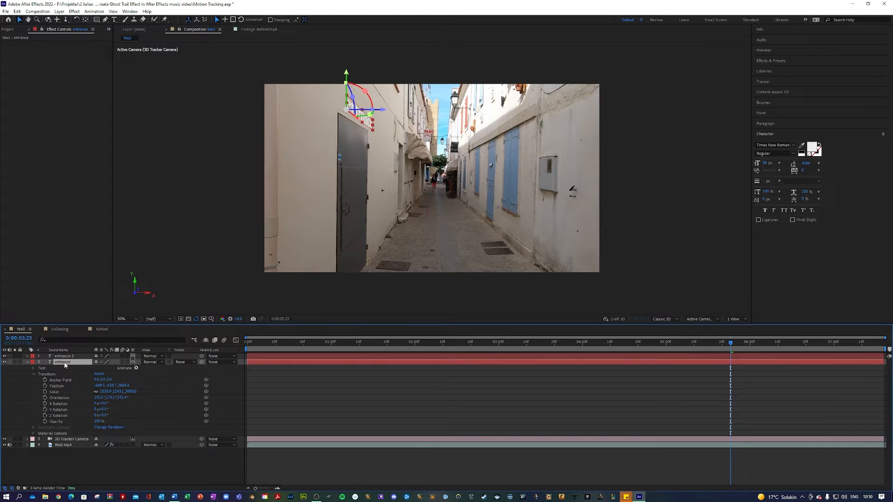
{"action": "left_click_drag", "start_coordinate": [380, 111], "coordinate": [374, 112]}
{"action": "left_click", "coordinate": [811, 147]}
{"action": "left_click_drag", "start_coordinate": [369, 229], "coordinate": [345, 224]}
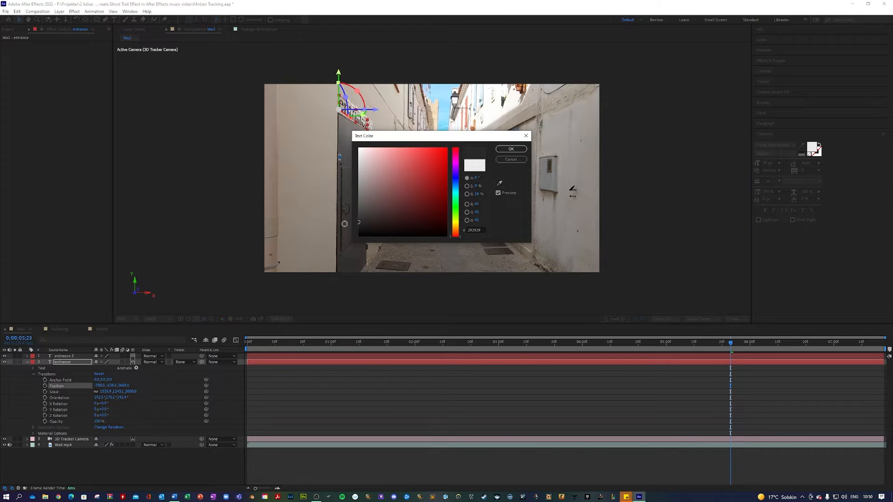
{"action": "left_click", "coordinate": [510, 149]}
{"action": "left_click", "coordinate": [431, 468]}
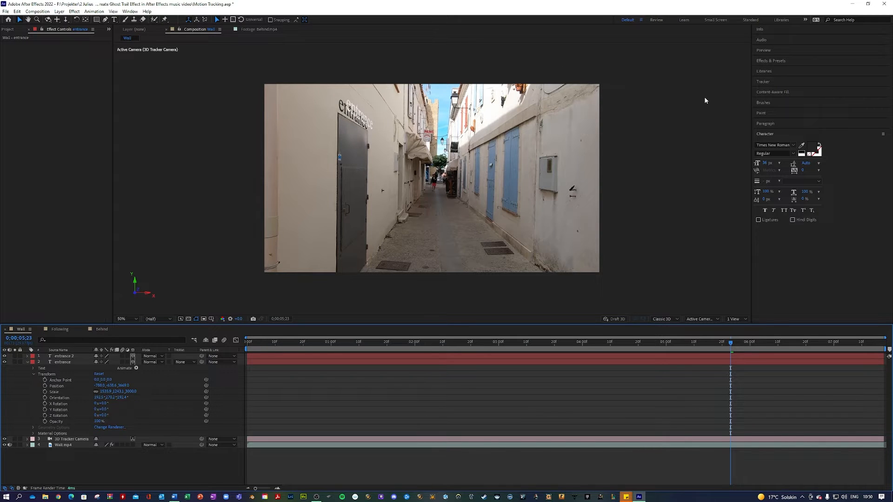
Step: Apply Gaussian Blur from Blur & Sharpen to the entrance text with Blurriness 10
{"action": "left_click", "coordinate": [771, 61]}
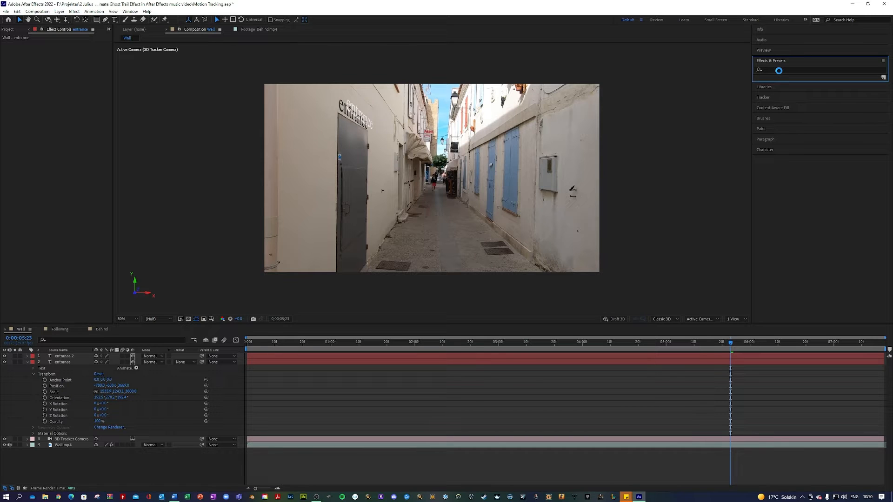
{"action": "left_click", "coordinate": [779, 70]}
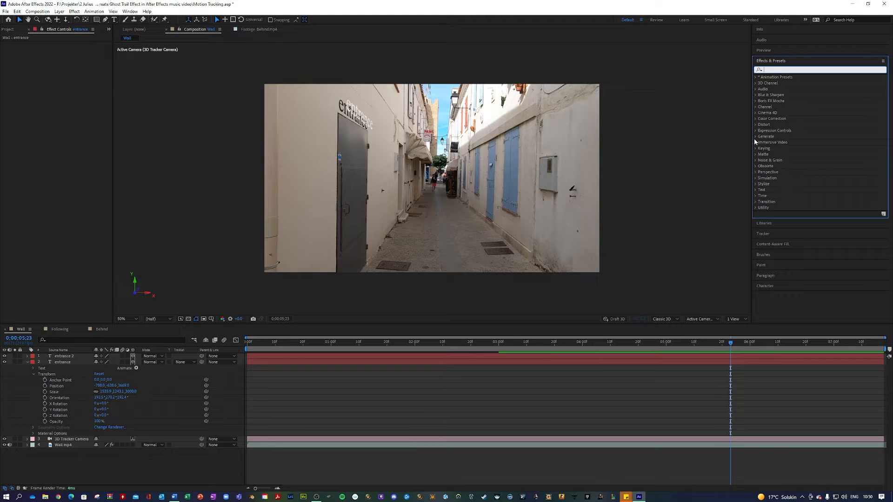
{"action": "left_click", "coordinate": [755, 97]}
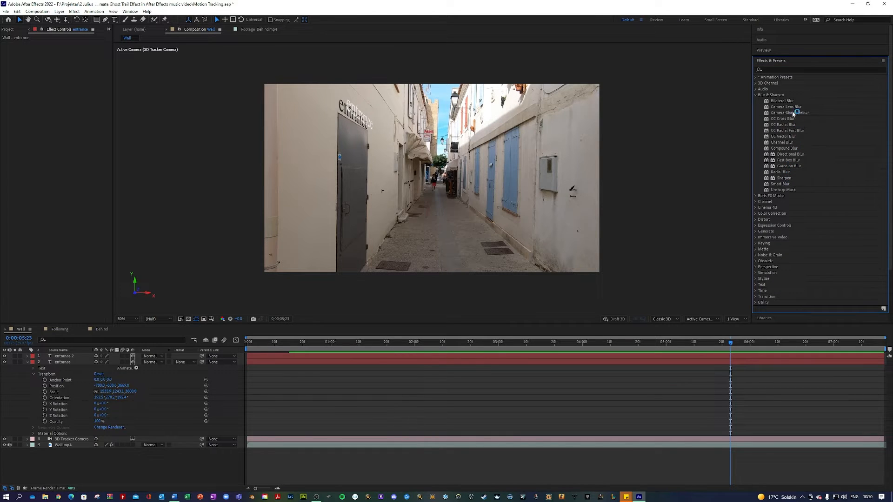
{"action": "left_click_drag", "start_coordinate": [790, 108], "coordinate": [784, 127]}
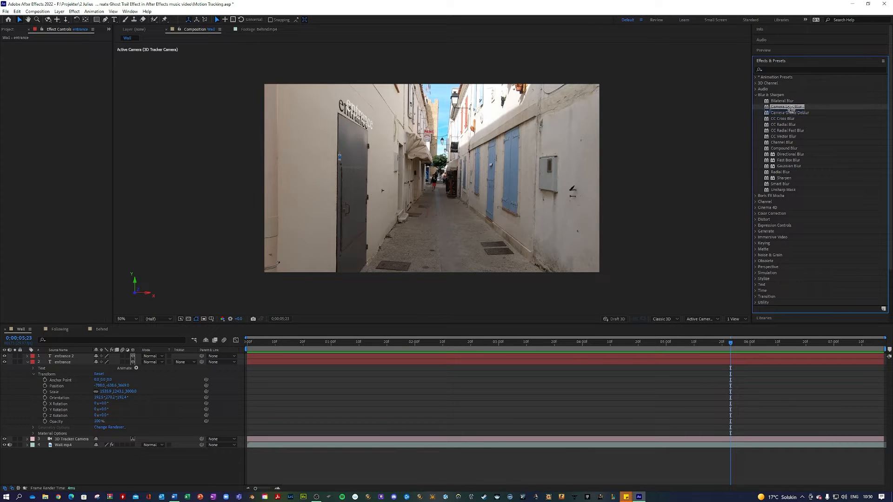
{"action": "left_click_drag", "start_coordinate": [788, 166], "coordinate": [59, 364]}
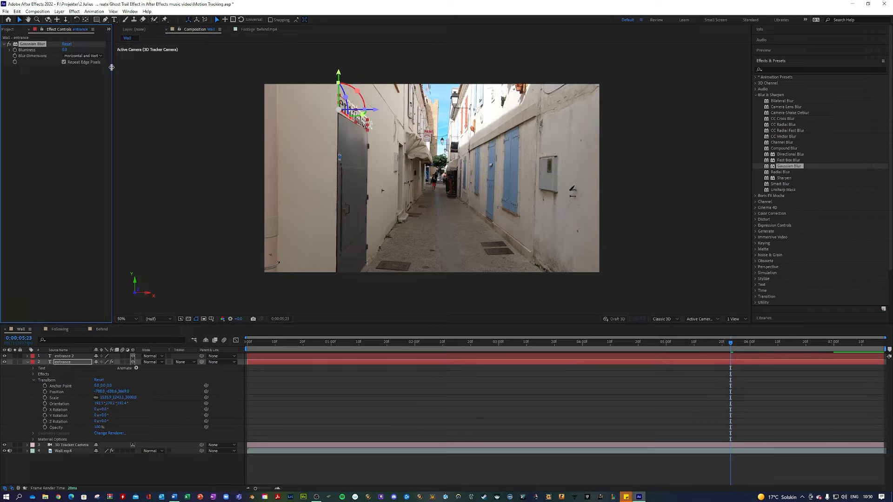
{"action": "left_click", "coordinate": [65, 50]}
{"action": "type", "text": "10"}
{"action": "key", "text": "Return"}
{"action": "left_click", "coordinate": [217, 469]}
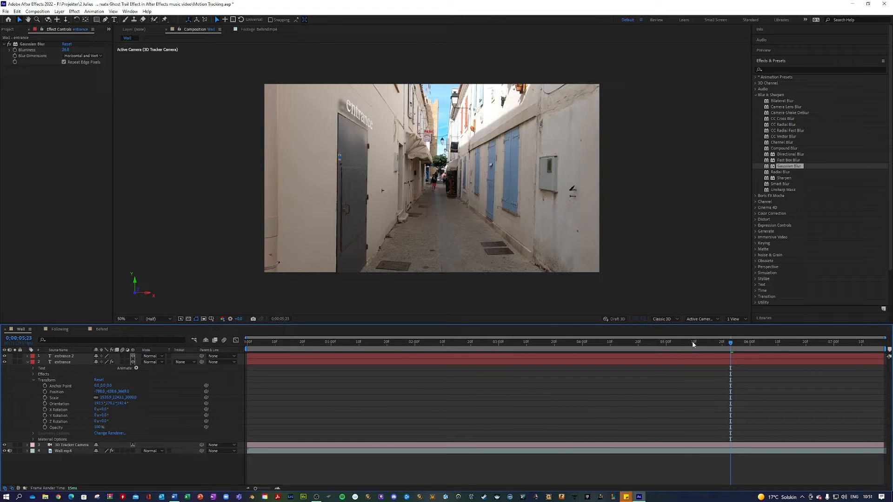
Step: Preview the composition from the start to check the blurred wall text
{"action": "left_click", "coordinate": [717, 345]}
{"action": "left_click_drag", "start_coordinate": [625, 345], "coordinate": [250, 334]}
{"action": "key", "text": "space"}
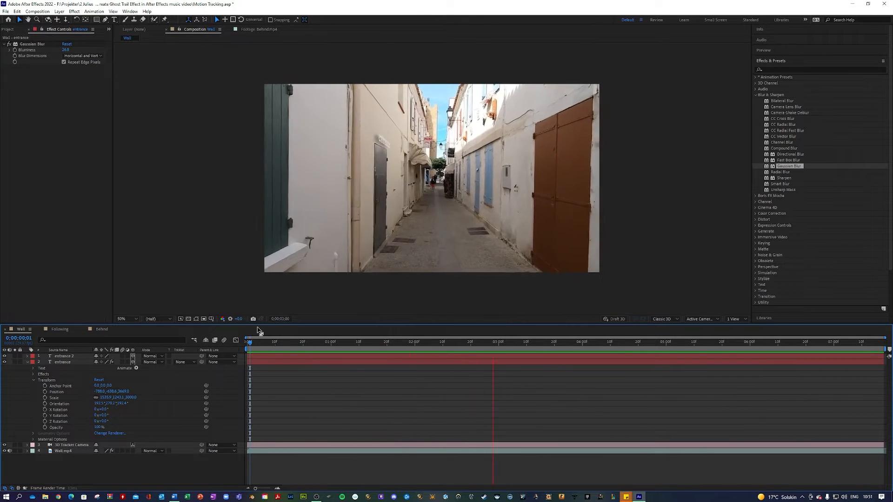
{"action": "key", "text": "space"}
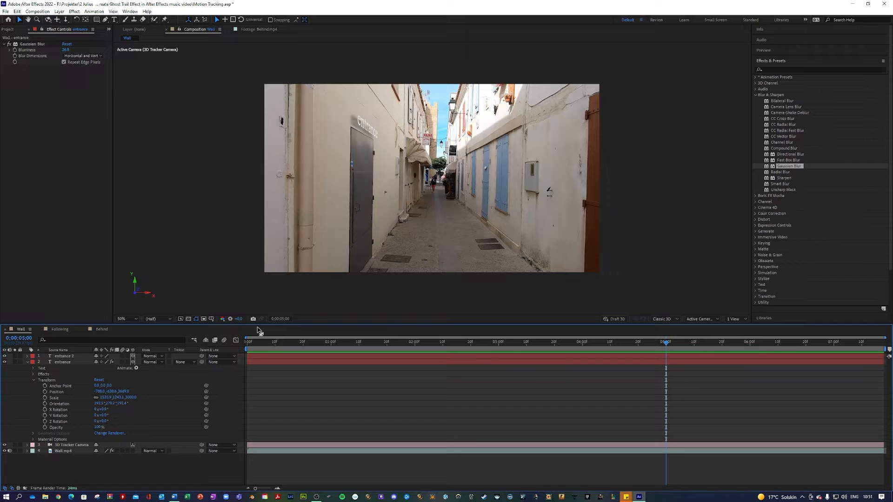
{"action": "key", "text": "space"}
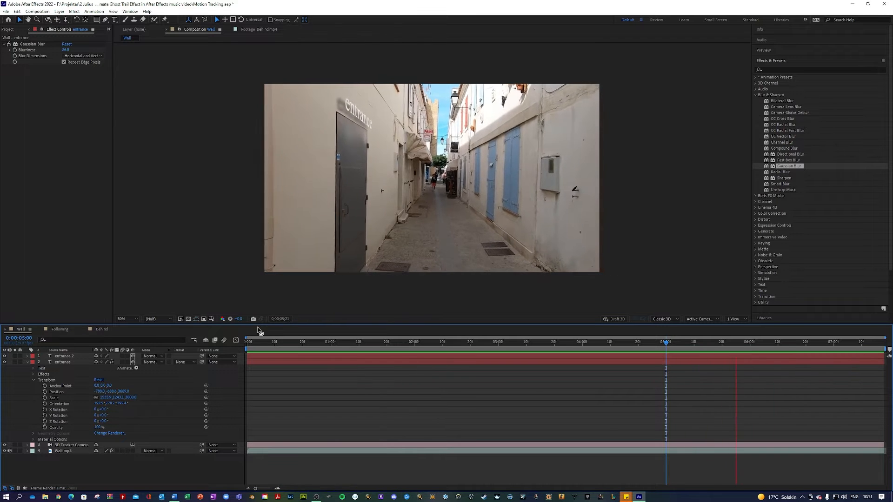
{"action": "left_click_drag", "start_coordinate": [253, 342], "coordinate": [169, 354]}
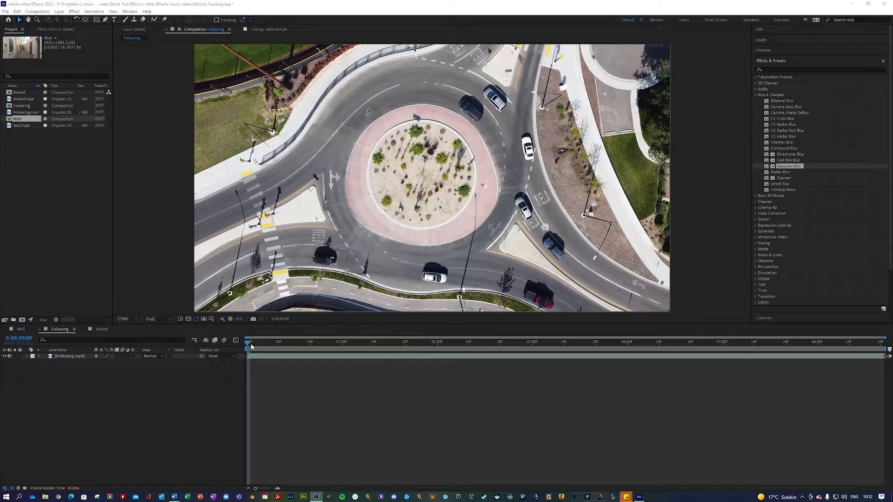
Step: Advance the roundabout footage to 0;00;02;12
{"action": "left_click_drag", "start_coordinate": [249, 345], "coordinate": [227, 335]}
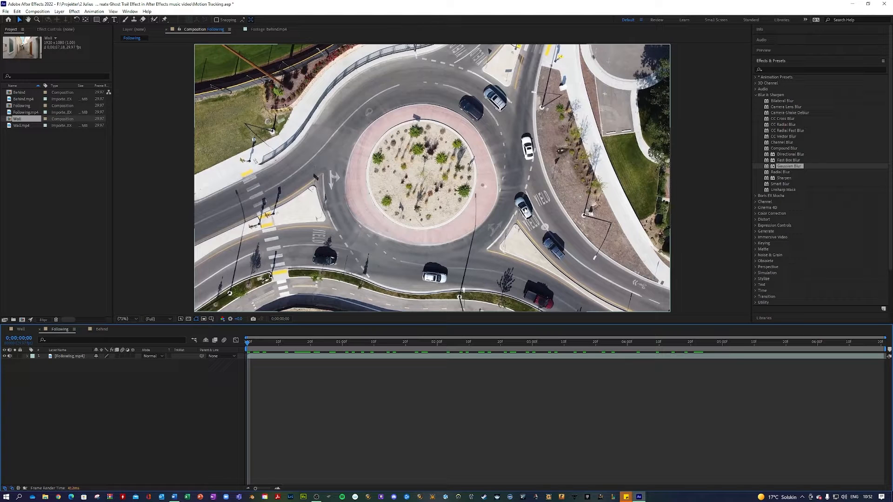
Step: Show the Tracker panel and start Track Motion on the Following.mp4 layer
{"action": "left_click", "coordinate": [756, 95]}
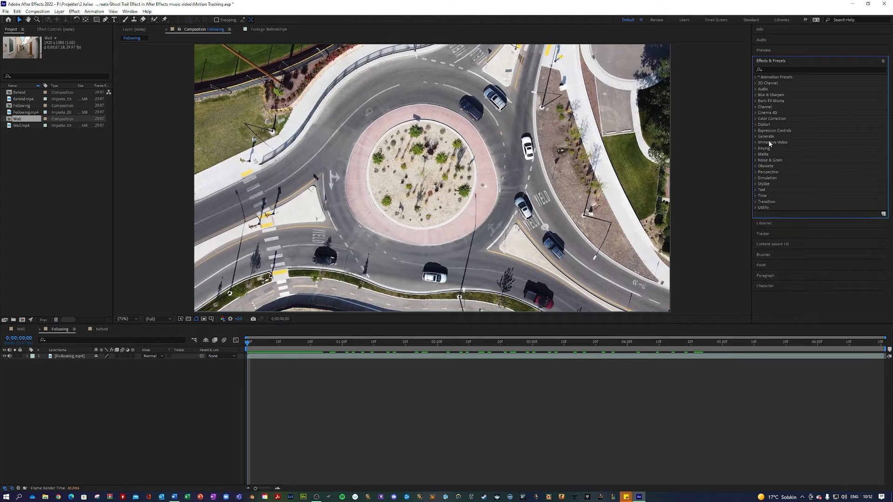
{"action": "left_click", "coordinate": [130, 11]}
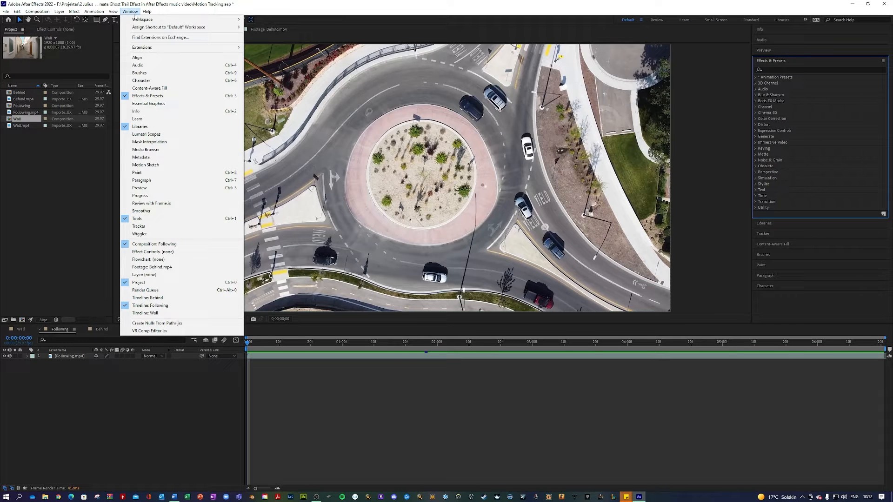
{"action": "left_click", "coordinate": [138, 226]}
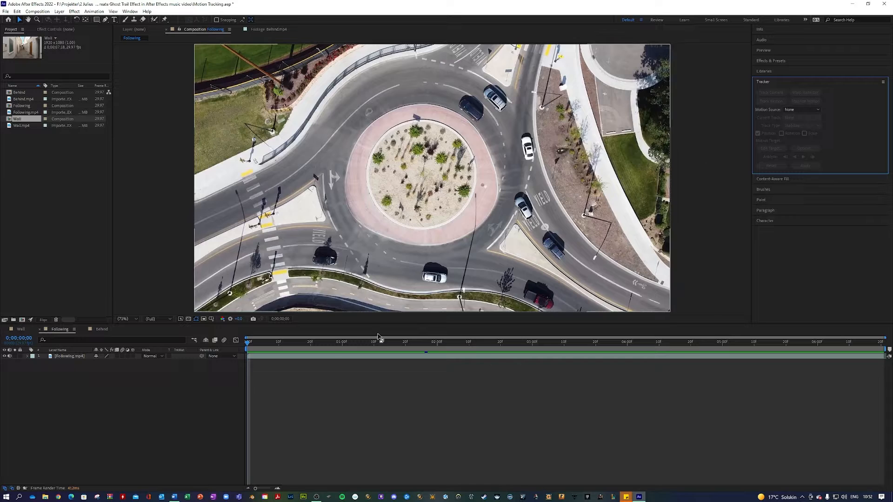
{"action": "left_click", "coordinate": [83, 359]}
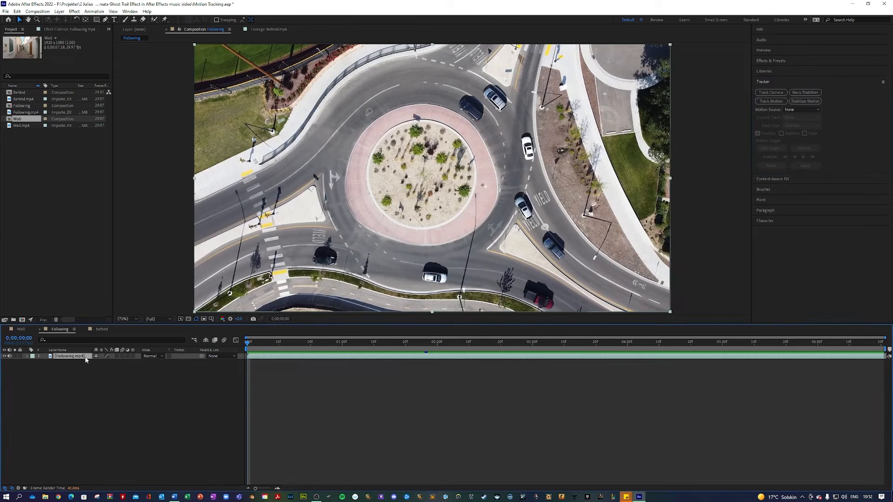
{"action": "left_click", "coordinate": [775, 103]}
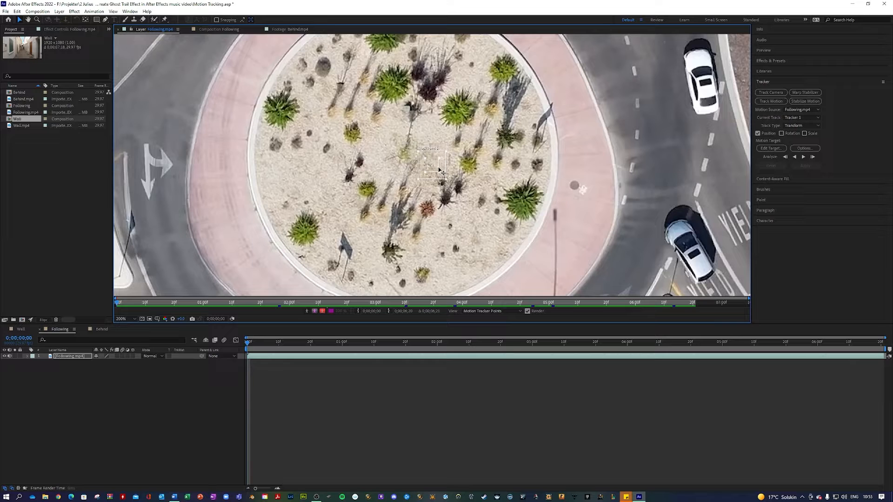
Step: Place and enlarge Track Point 1 on the white car, analyze forward, then recheck
{"action": "left_click_drag", "start_coordinate": [440, 170], "coordinate": [653, 258]}
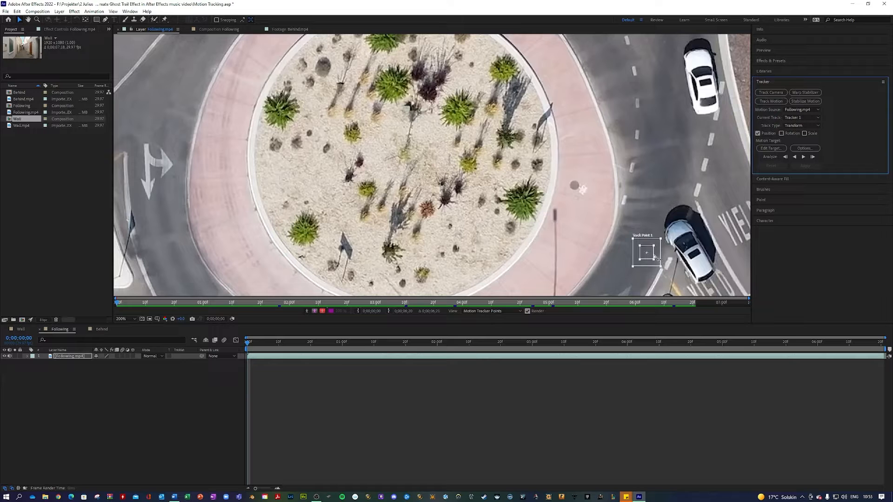
{"action": "left_click_drag", "start_coordinate": [653, 257], "coordinate": [697, 261]}
{"action": "left_click_drag", "start_coordinate": [698, 261], "coordinate": [697, 261]}
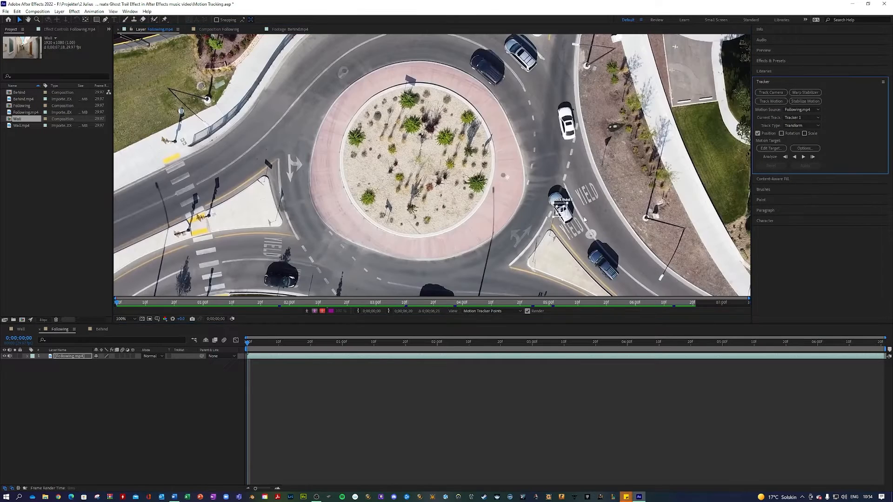
{"action": "left_click_drag", "start_coordinate": [568, 201], "coordinate": [577, 193]}
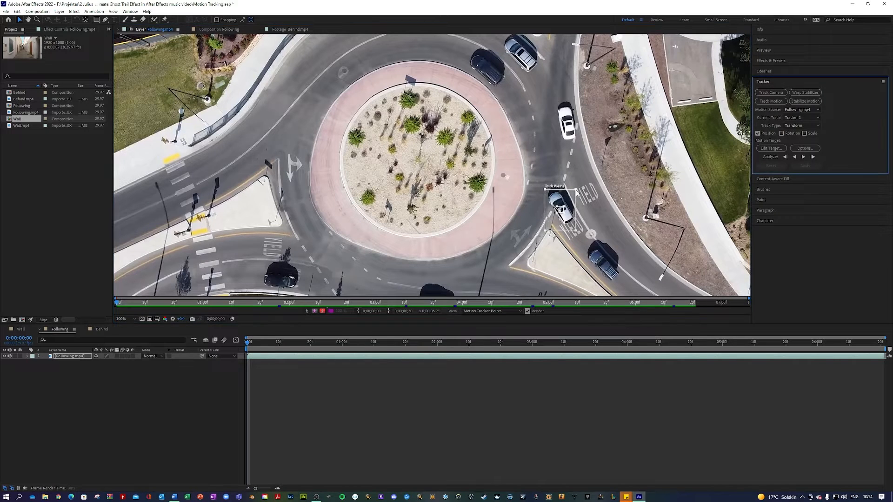
{"action": "left_click", "coordinate": [804, 158]}
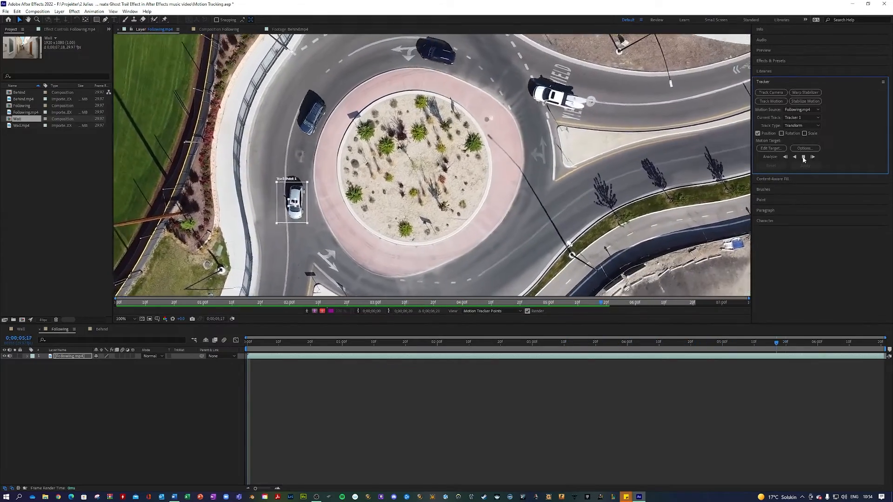
{"action": "left_click_drag", "start_coordinate": [880, 342], "coordinate": [350, 272]}
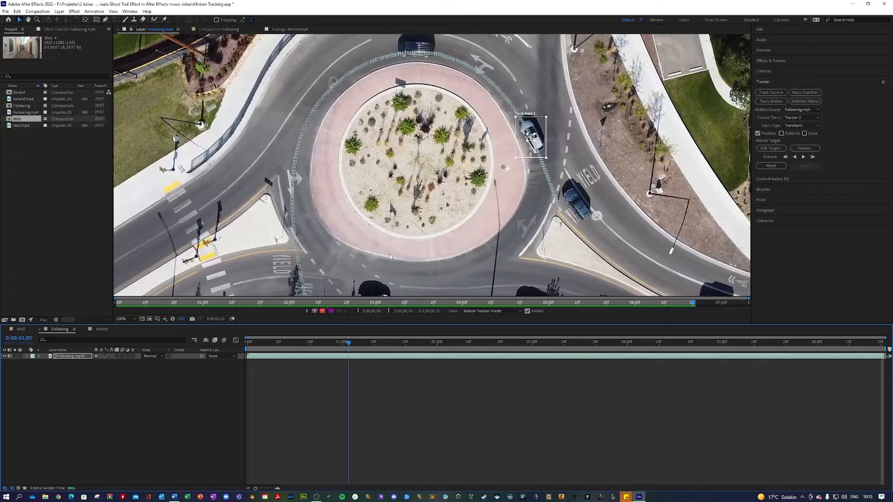
Step: Add a new Null Object layer, Null 1, to the composition
{"action": "right_click", "coordinate": [93, 390]}
{"action": "mouse_move", "coordinate": [140, 395]}
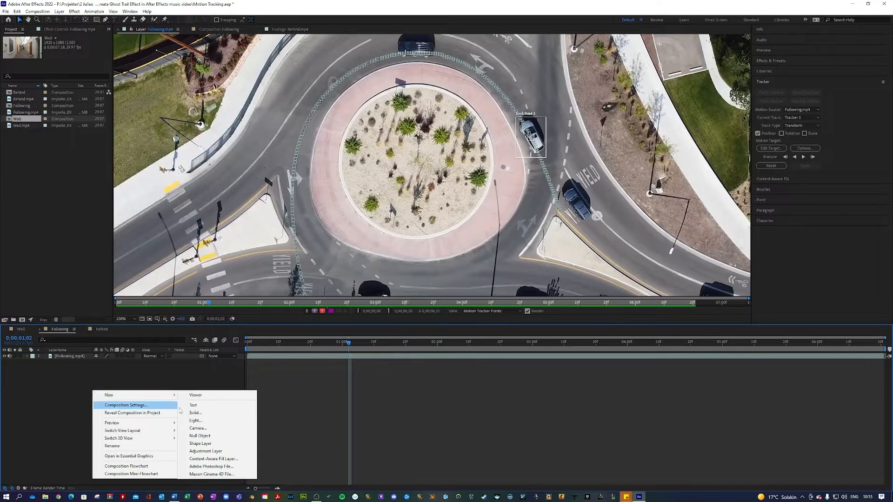
{"action": "left_click", "coordinate": [197, 436]}
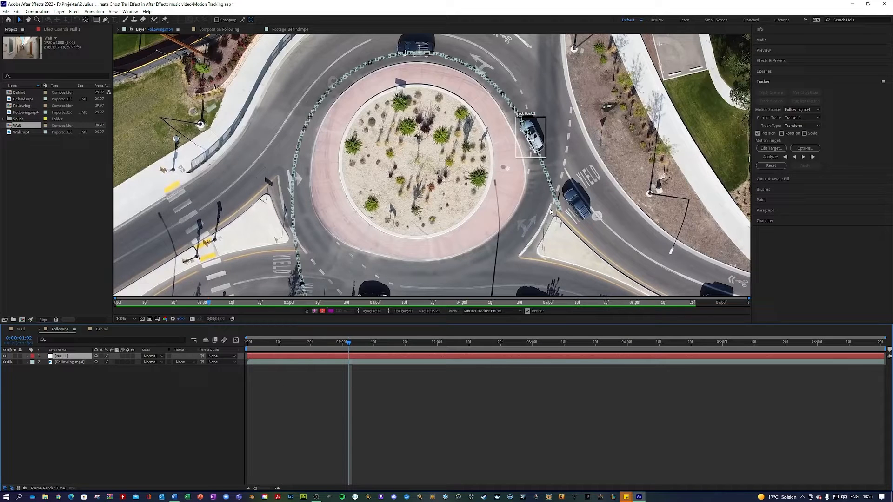
Step: Set Null 1 as the tracker's motion target and apply the car track to it
{"action": "left_click", "coordinate": [66, 362]}
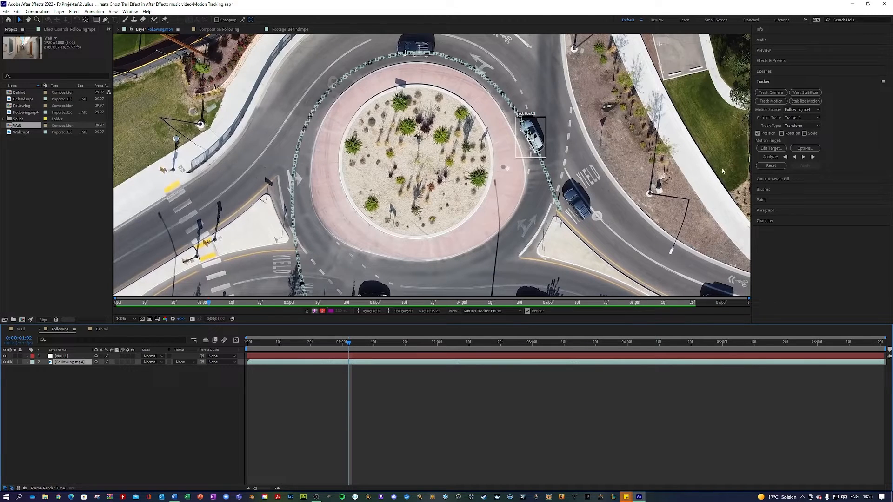
{"action": "left_click", "coordinate": [771, 149]}
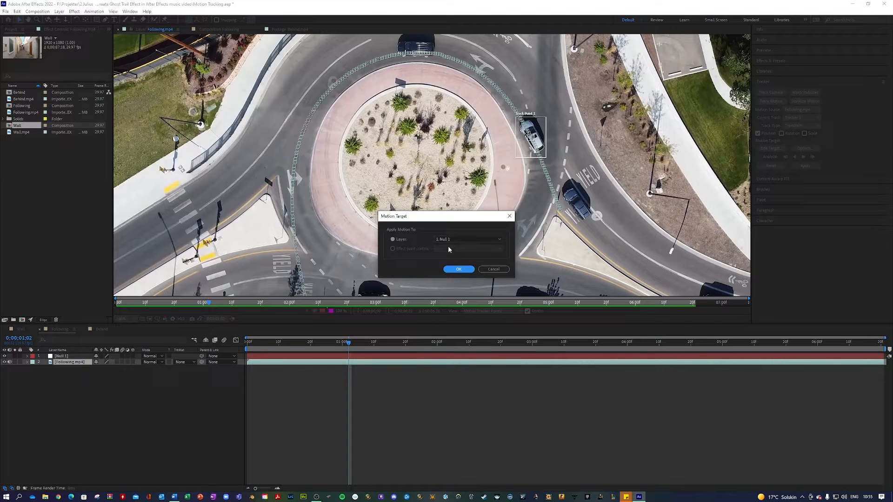
{"action": "left_click", "coordinate": [458, 269]}
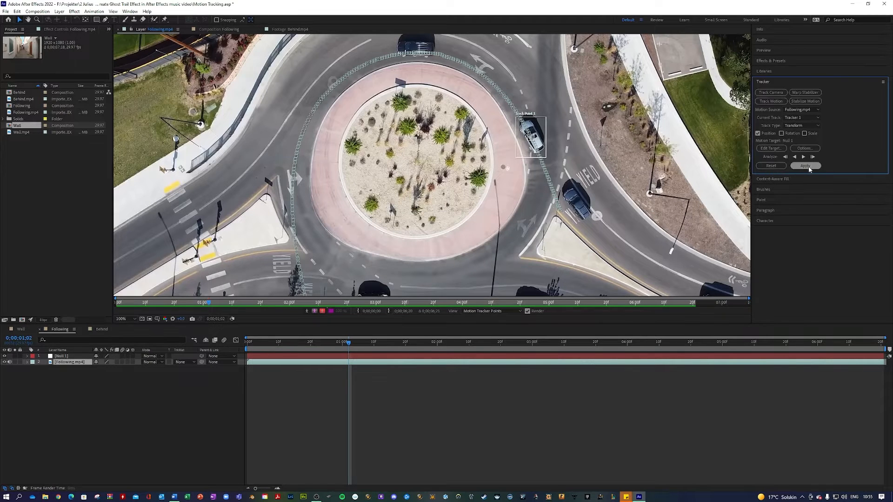
{"action": "left_click", "coordinate": [807, 167]}
{"action": "left_click", "coordinate": [440, 257]}
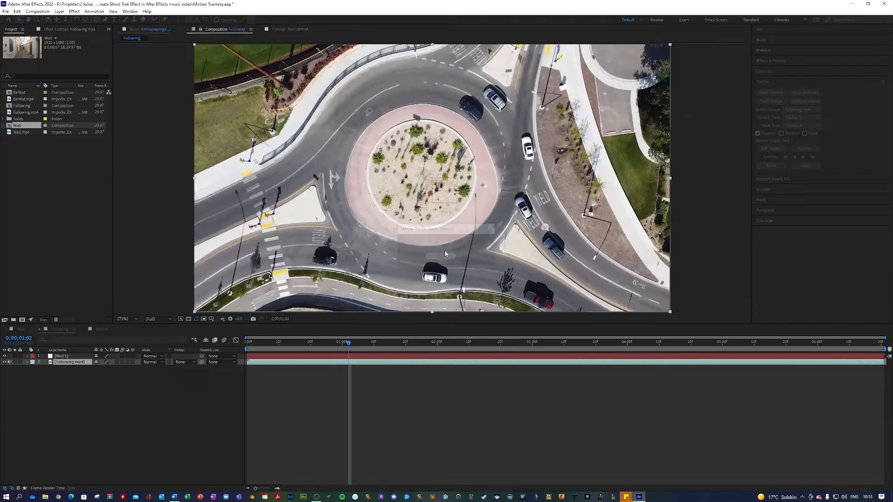
Step: Play and scrub the composition to check the null follows the car
{"action": "key", "text": "space"}
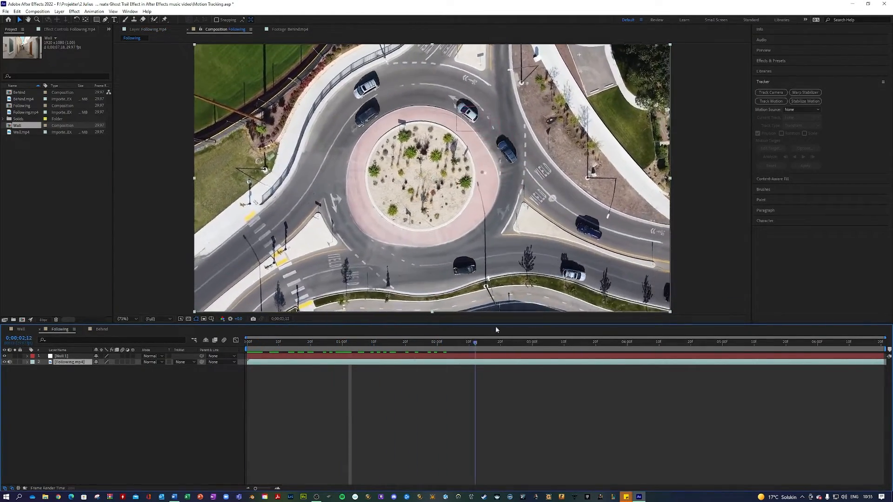
{"action": "left_click_drag", "start_coordinate": [759, 340], "coordinate": [271, 332]}
{"action": "key", "text": "space"}
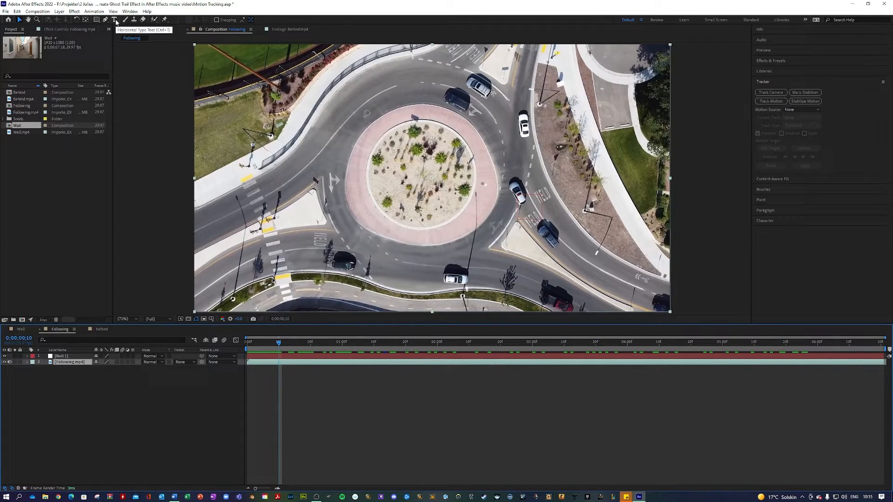
Step: Add a 'pursuit vehicle' text layer and move it beside the white car
{"action": "right_click", "coordinate": [91, 389]}
{"action": "mouse_move", "coordinate": [149, 390]}
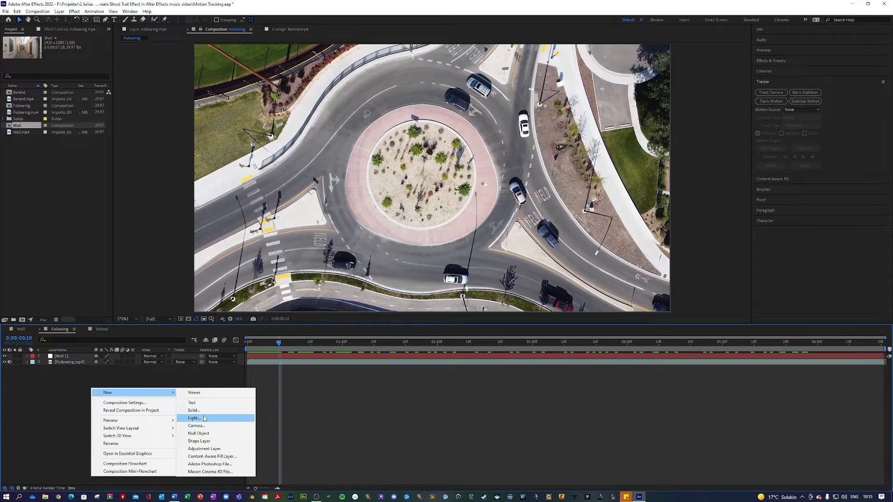
{"action": "left_click", "coordinate": [194, 403]}
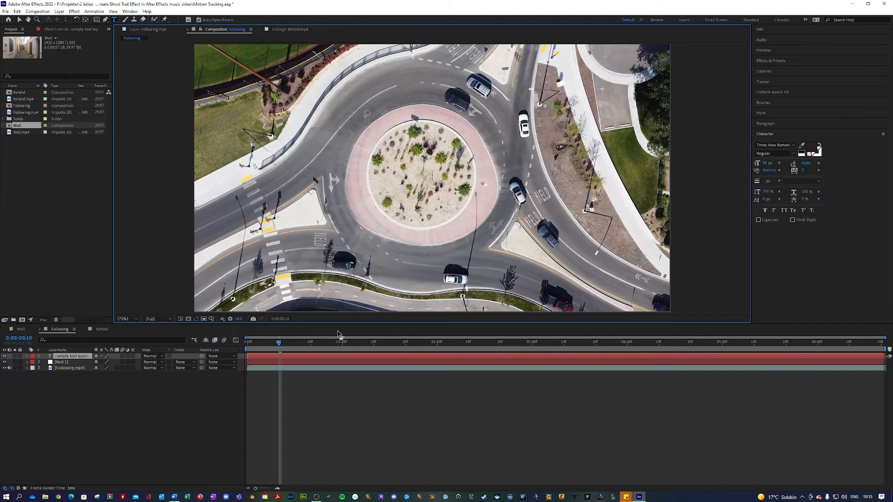
{"action": "type", "text": "pursuit vehicle"}
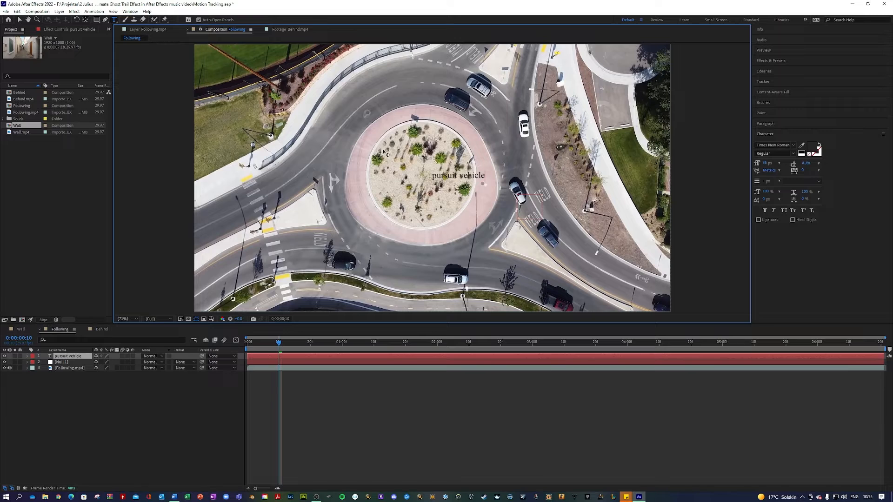
{"action": "left_click", "coordinate": [19, 20]}
{"action": "left_click_drag", "start_coordinate": [463, 176], "coordinate": [559, 198]}
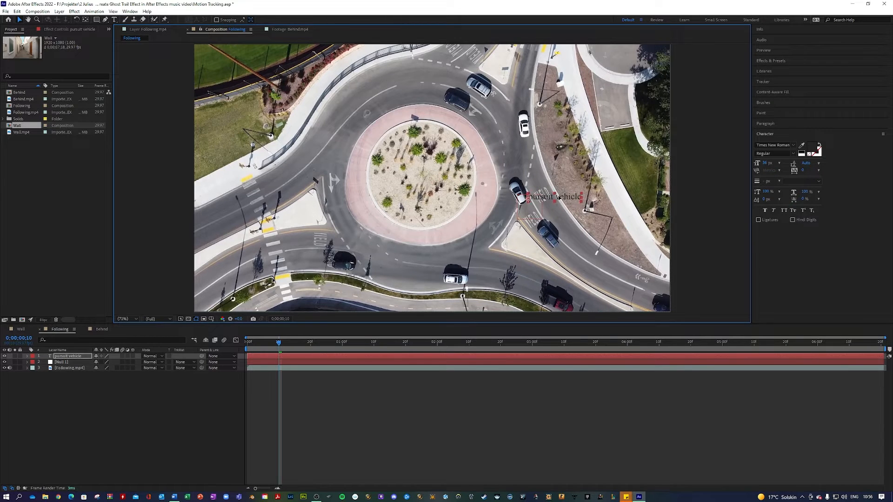
Step: Change the pursuit vehicle text fill colour to blue
{"action": "left_click", "coordinate": [810, 147]}
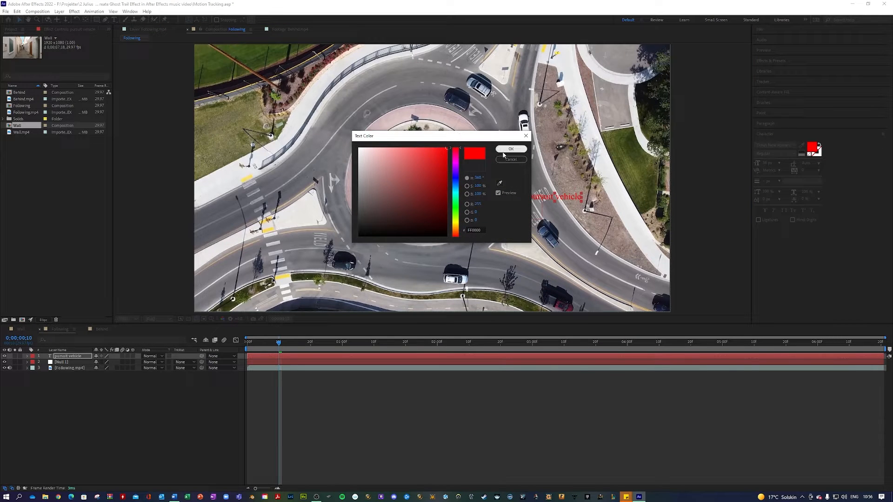
{"action": "left_click", "coordinate": [456, 177]}
{"action": "left_click", "coordinate": [510, 149]}
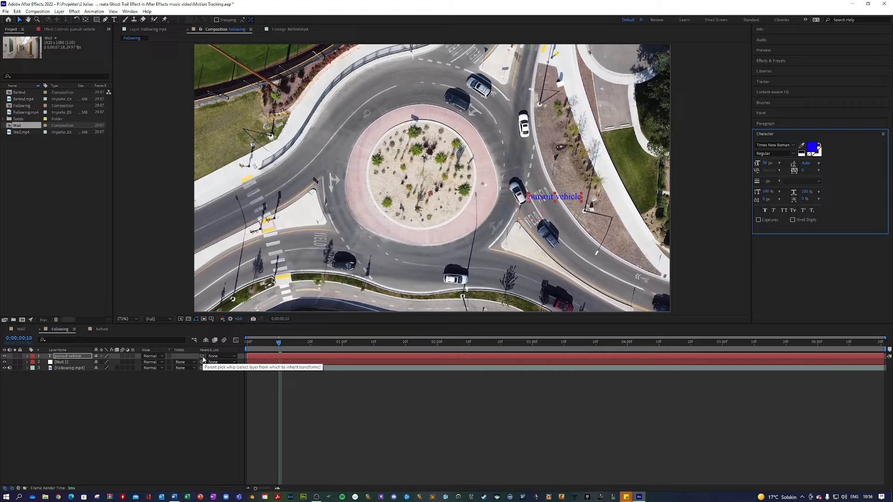
Step: Parent the pursuit vehicle text to Null 1 and preview it following the car
{"action": "left_click_drag", "start_coordinate": [201, 357], "coordinate": [72, 365]}
{"action": "left_click", "coordinate": [159, 406]}
{"action": "key", "text": "space"}
{"action": "left_click_drag", "start_coordinate": [481, 329], "coordinate": [205, 322]}
{"action": "key", "text": "space"}
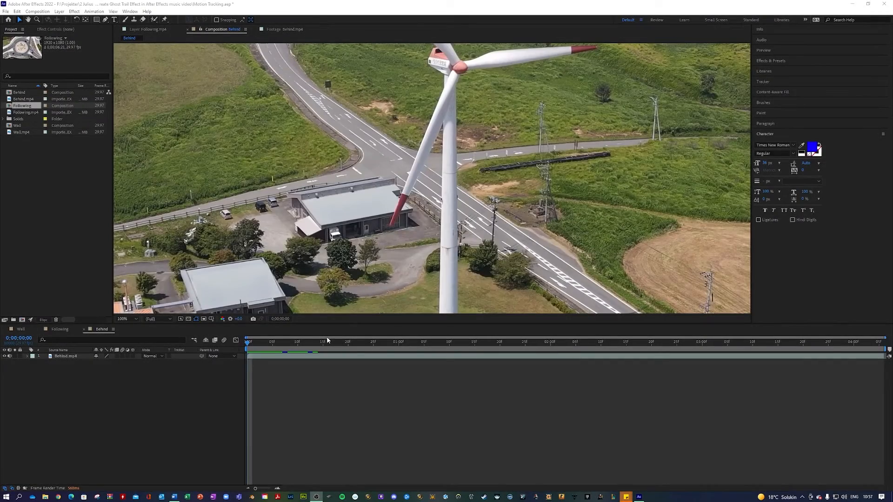
Step: Fit the whole turbine shot in the viewer and return to the first frame
{"action": "left_click", "coordinate": [250, 344]}
{"action": "left_click", "coordinate": [122, 320]}
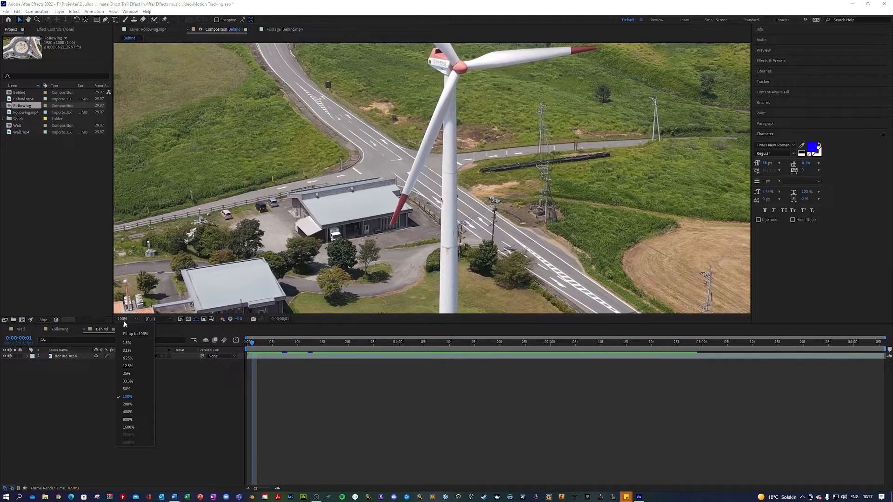
{"action": "left_click", "coordinate": [126, 334]}
{"action": "left_click_drag", "start_coordinate": [251, 344], "coordinate": [163, 341]}
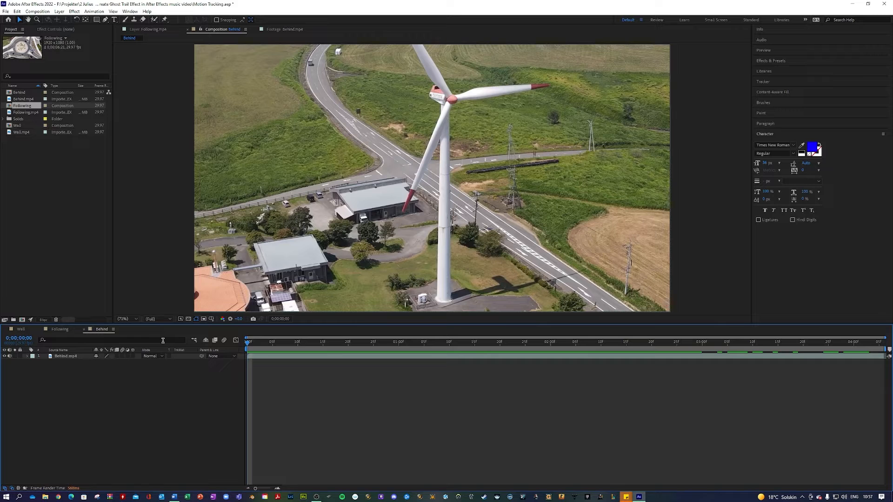
Step: Select the Behind.mp4 layer and show the Tracker panel
{"action": "left_click", "coordinate": [60, 358]}
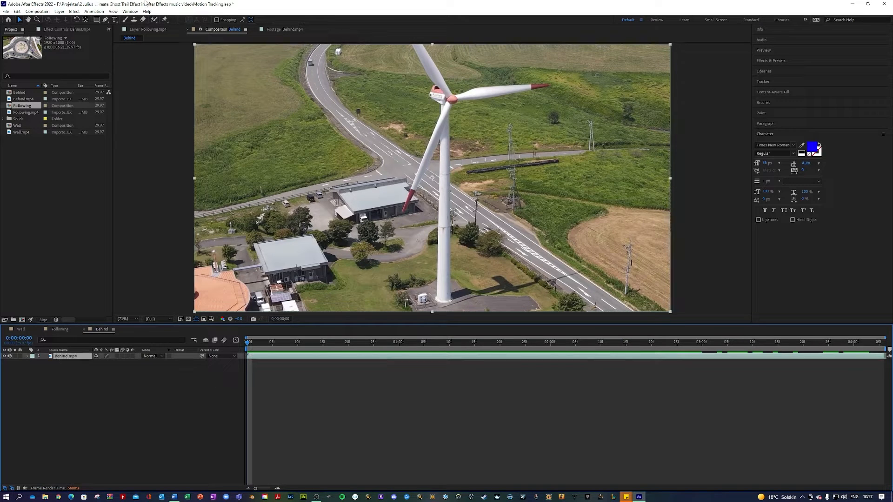
{"action": "left_click", "coordinate": [133, 13]}
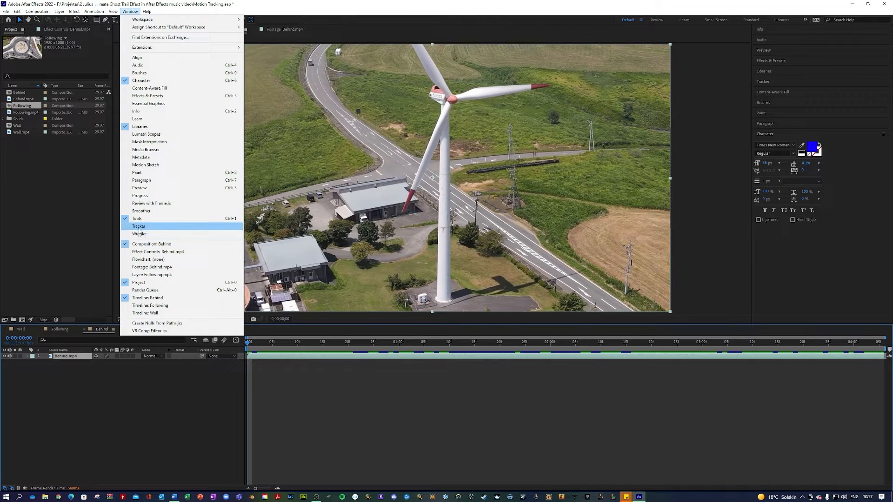
{"action": "left_click", "coordinate": [139, 227]}
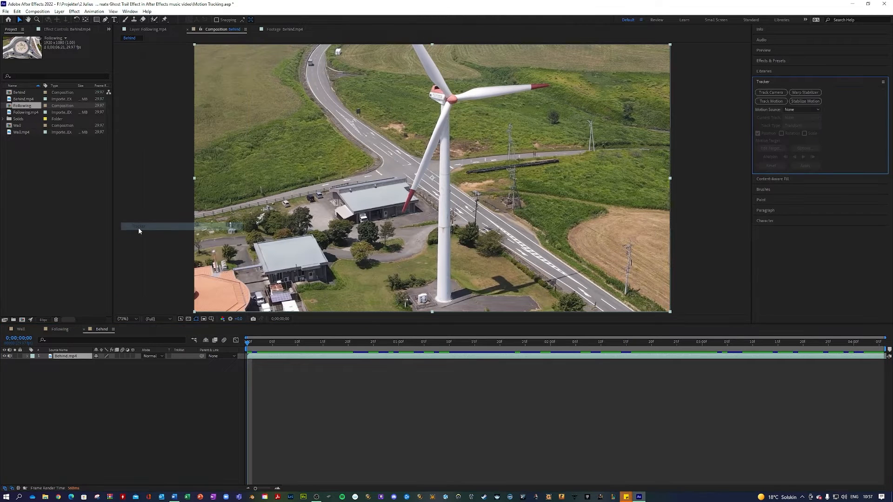
Step: Run Track Camera on Behind.mp4, then select the track points at the tower base as the target
{"action": "left_click", "coordinate": [768, 93]}
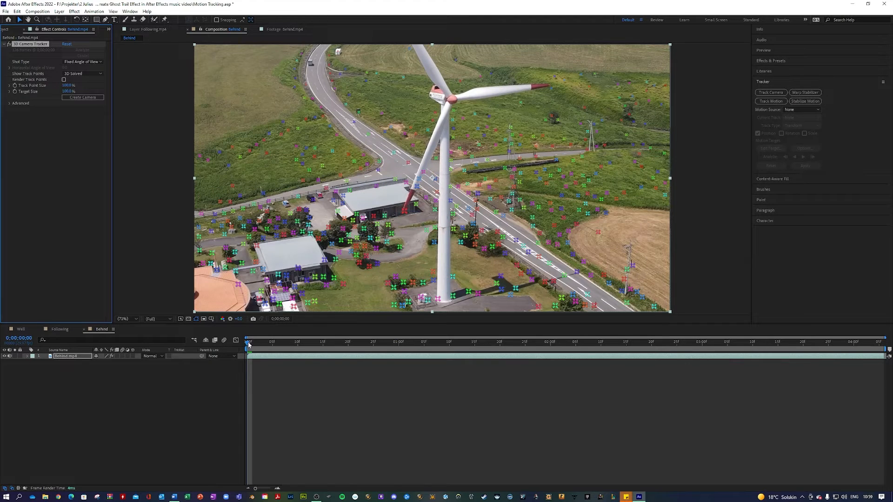
{"action": "key", "text": "space"}
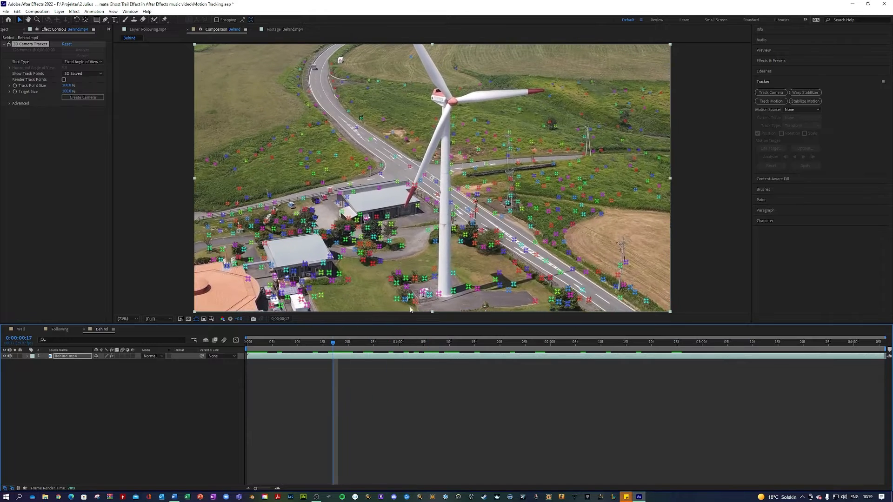
{"action": "mouse_move", "coordinate": [458, 303]}
{"action": "left_mouse_down"}
{"action": "mouse_move", "coordinate": [365, 254]}
{"action": "mouse_move", "coordinate": [449, 219]}
{"action": "mouse_move", "coordinate": [465, 284]}
{"action": "mouse_move", "coordinate": [458, 300]}
{"action": "left_mouse_up"}
{"action": "right_click", "coordinate": [416, 261]}
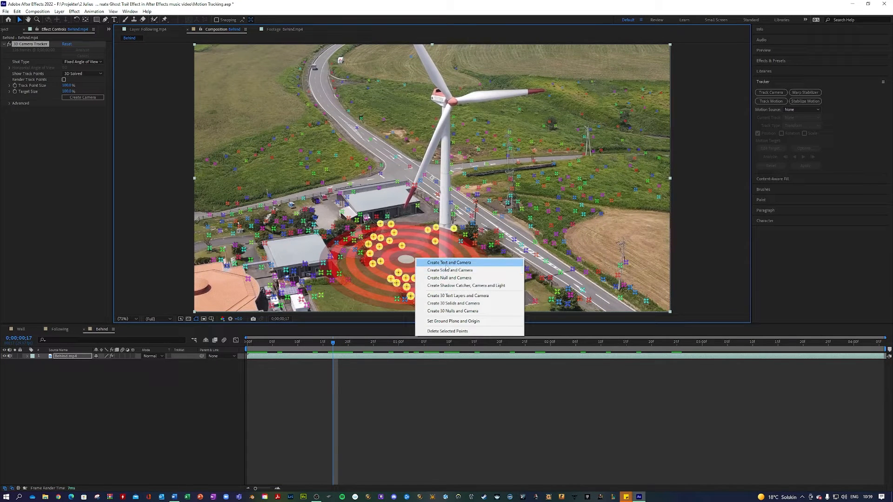
Step: Create a tracked text layer and camera, and type 'VESTAS WUBD SYSTEMS' as its text
{"action": "left_click", "coordinate": [448, 263]}
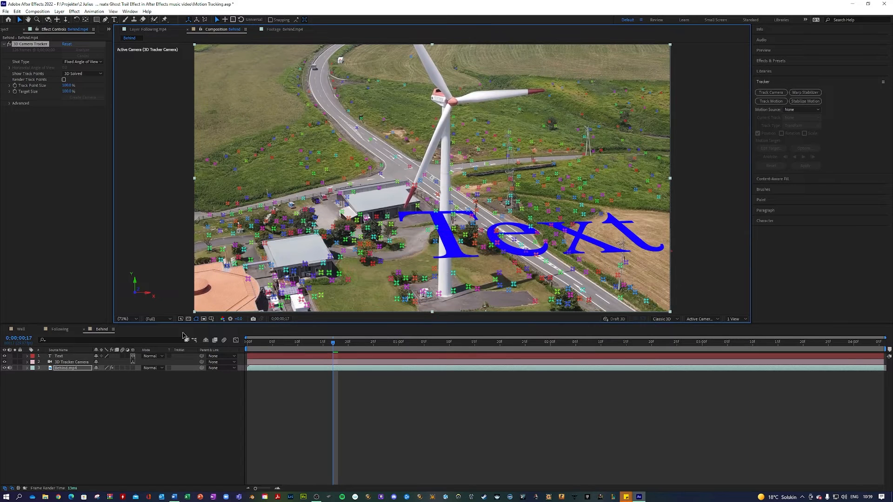
{"action": "left_click", "coordinate": [114, 20]}
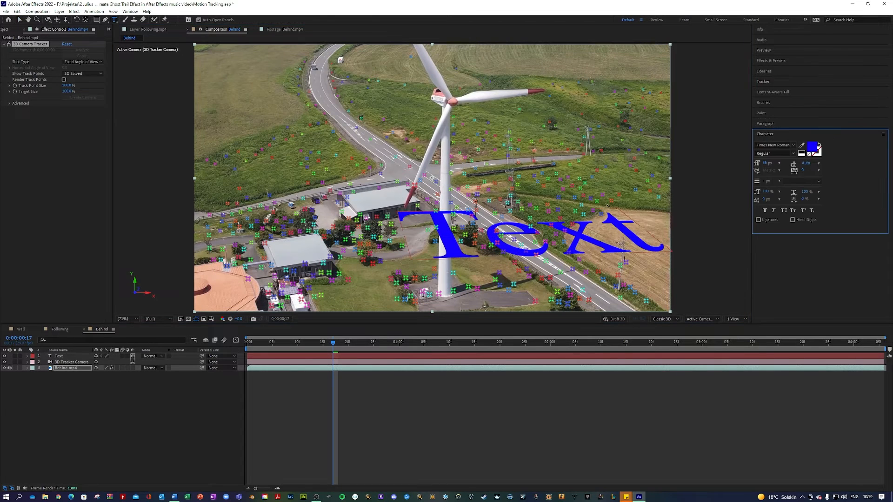
{"action": "left_click", "coordinate": [399, 231]}
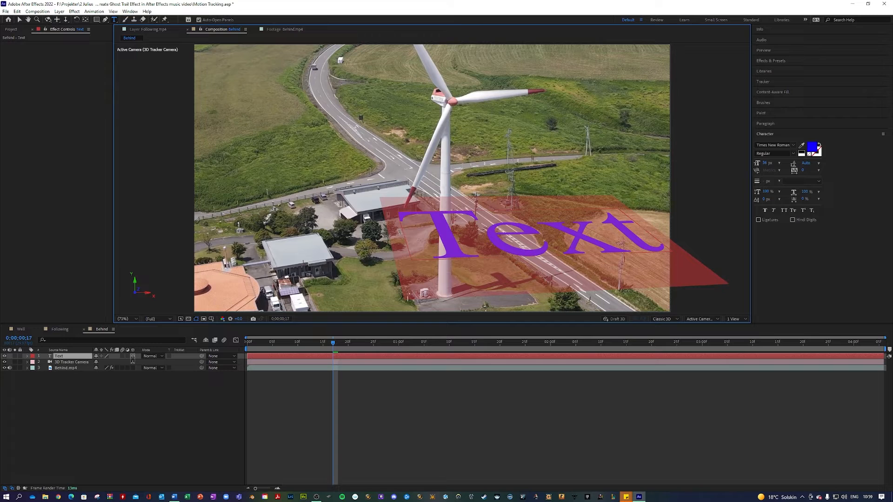
{"action": "double_click", "coordinate": [399, 232]}
{"action": "type", "text": "VES"}
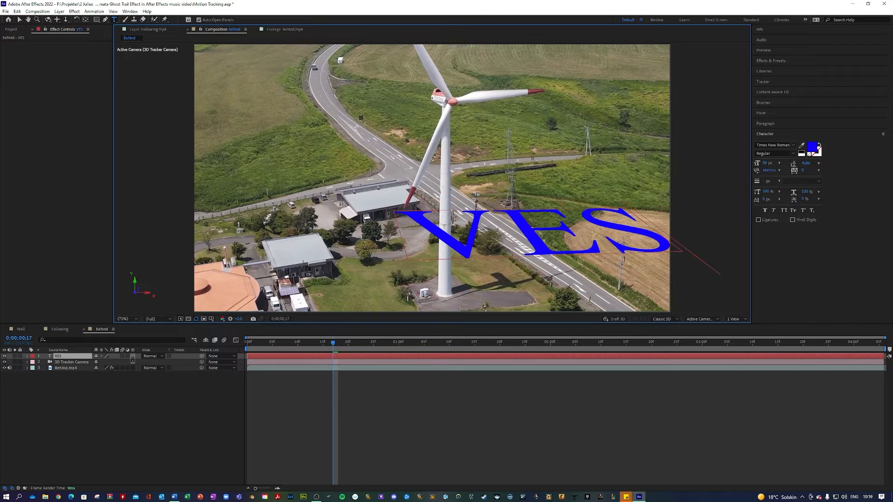
{"action": "type", "text": "TAS WUBD SYSTEMS"}
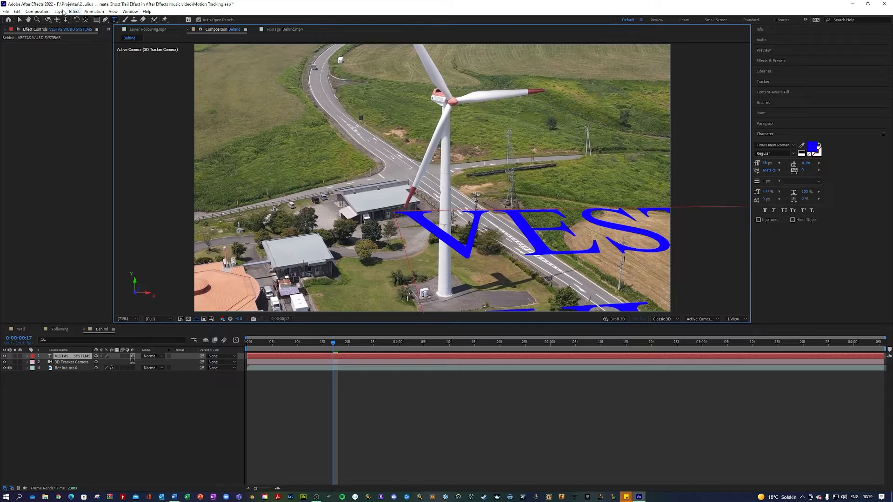
{"action": "left_click", "coordinate": [19, 20]}
Step: Set the text fill colour to white and restore the live viewer preview
{"action": "left_click", "coordinate": [810, 148]}
{"action": "left_click_drag", "start_coordinate": [372, 154], "coordinate": [338, 137]}
{"action": "left_click", "coordinate": [521, 149]}
{"action": "key", "text": "Caps_Lock"}
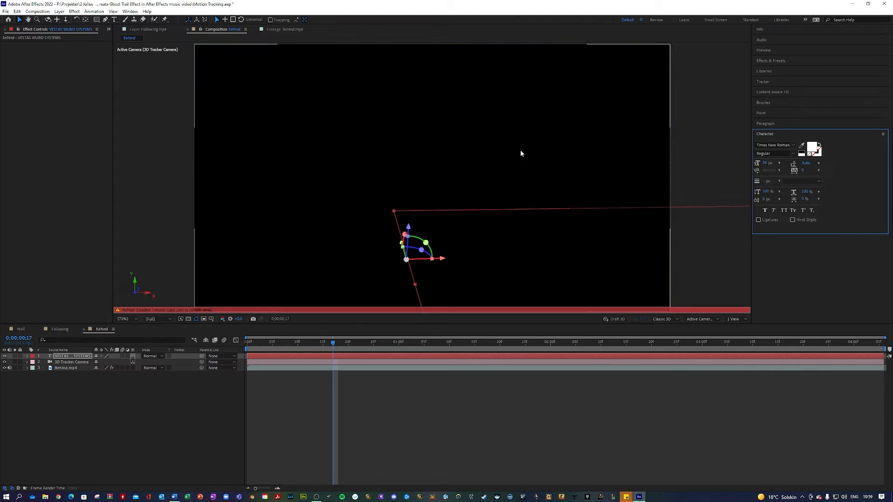
{"action": "key", "text": "ctrl+space"}
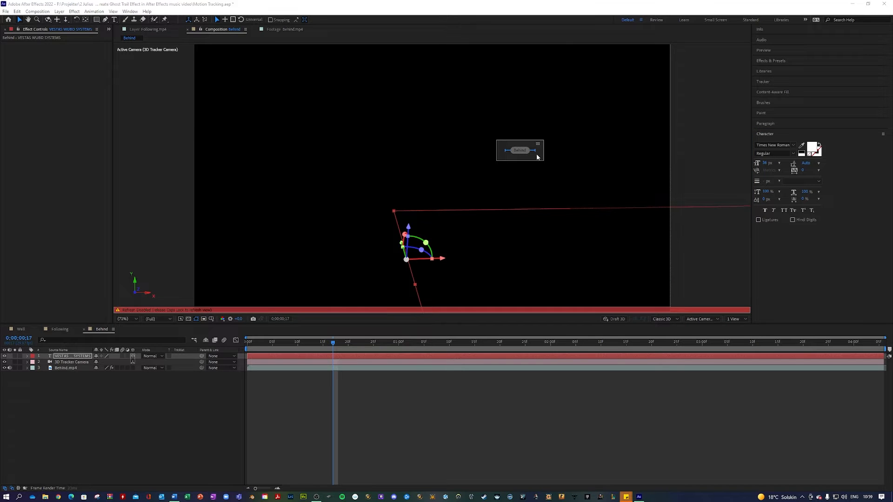
{"action": "left_click", "coordinate": [553, 168]}
{"action": "key", "text": "Caps_Lock"}
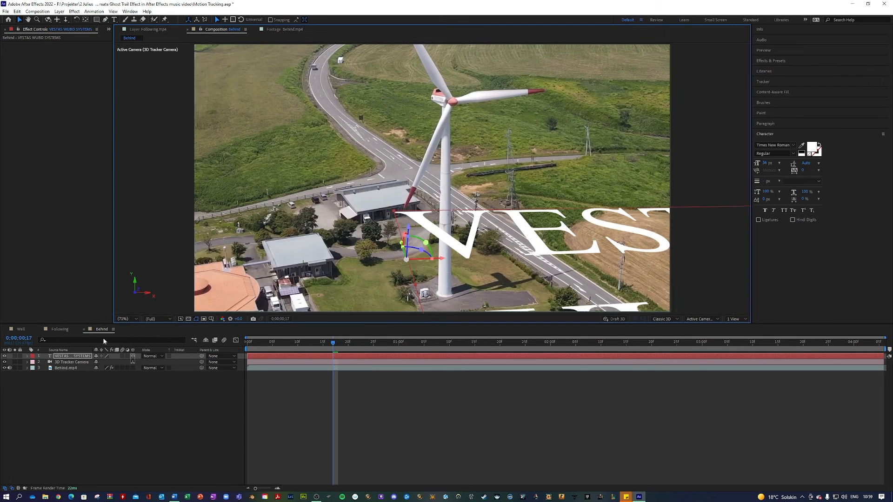
Step: Divide the text layer's Transform Scale by 10 to 300%, then zoom in to check it
{"action": "left_click", "coordinate": [27, 356]}
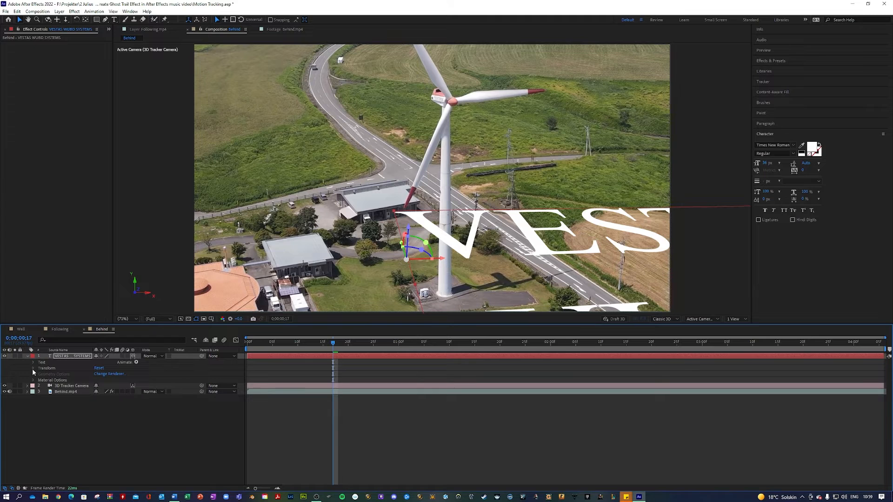
{"action": "left_click", "coordinate": [33, 369]}
{"action": "left_click", "coordinate": [107, 386]}
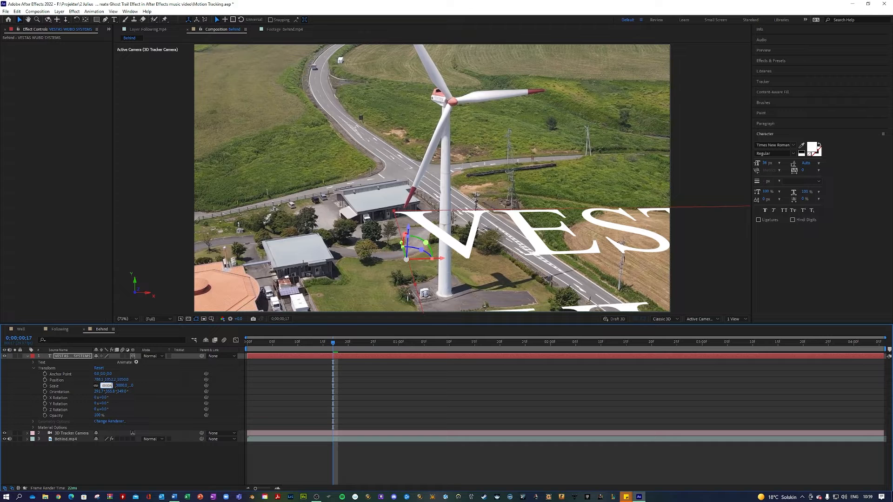
{"action": "type", "text": "/10"}
{"action": "key", "text": "Return"}
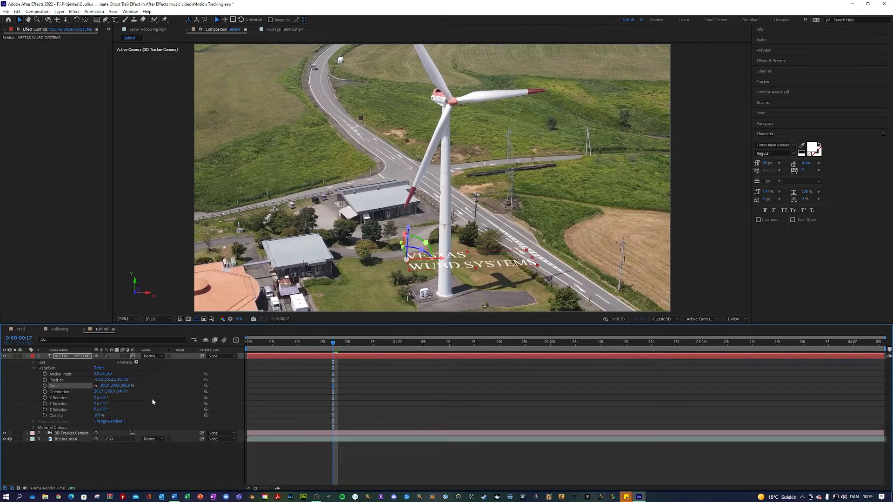
{"action": "scroll", "coordinate": [269, 269], "scroll_direction": "up", "scroll_amount": 1}
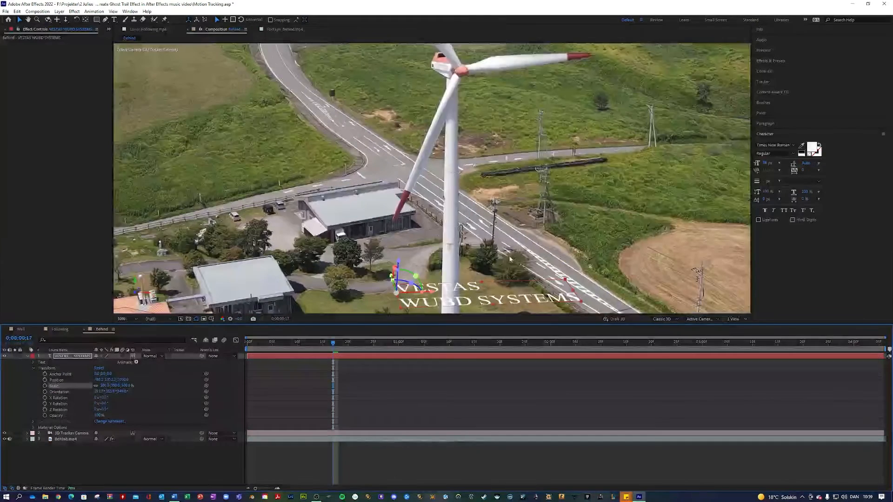
{"action": "scroll", "coordinate": [483, 288], "scroll_direction": "down", "scroll_amount": 2}
{"action": "left_click", "coordinate": [380, 386]}
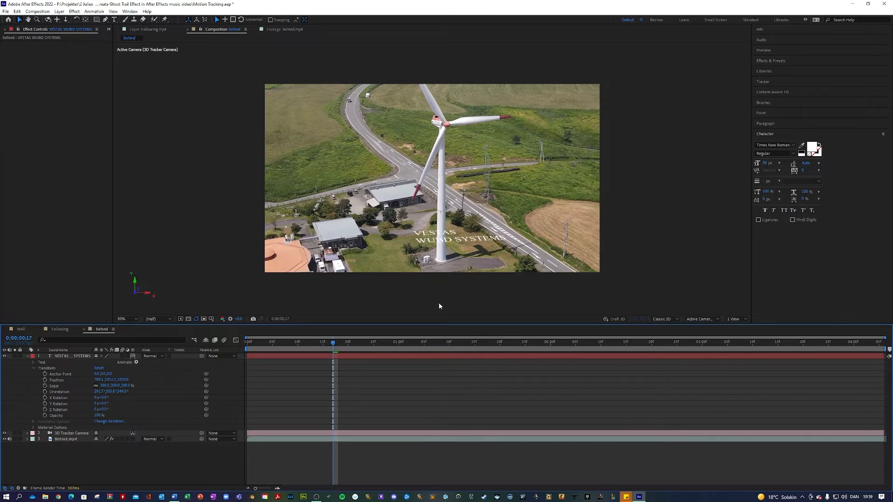
{"action": "scroll", "coordinate": [445, 257], "scroll_direction": "up", "scroll_amount": 3}
Step: Retype the misspelled 'UBD' in the ground text as 'IND' so it reads WIND
{"action": "left_click_drag", "start_coordinate": [509, 236], "coordinate": [478, 104]}
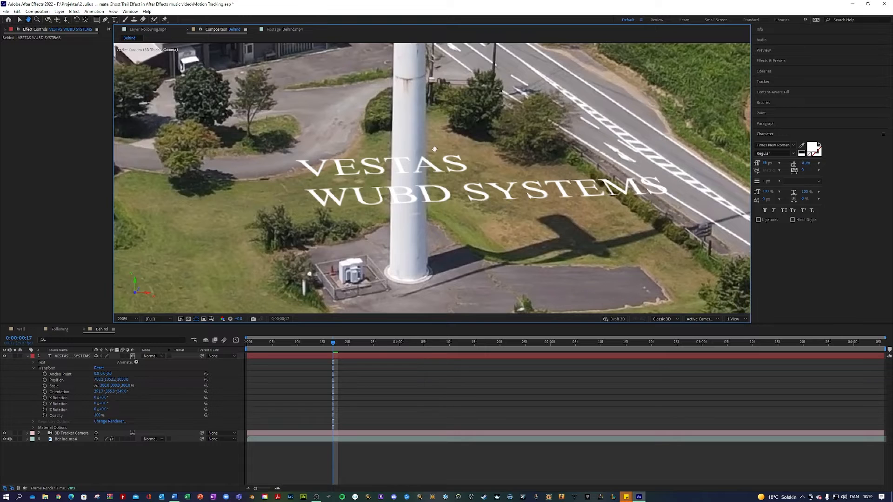
{"action": "key", "text": "v"}
{"action": "left_click_drag", "start_coordinate": [334, 343], "coordinate": [383, 332]}
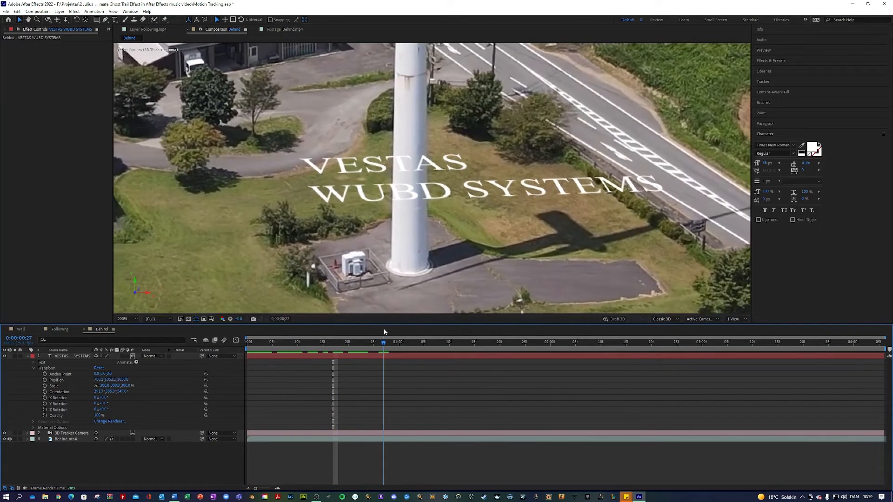
{"action": "key", "text": "ctrl+t"}
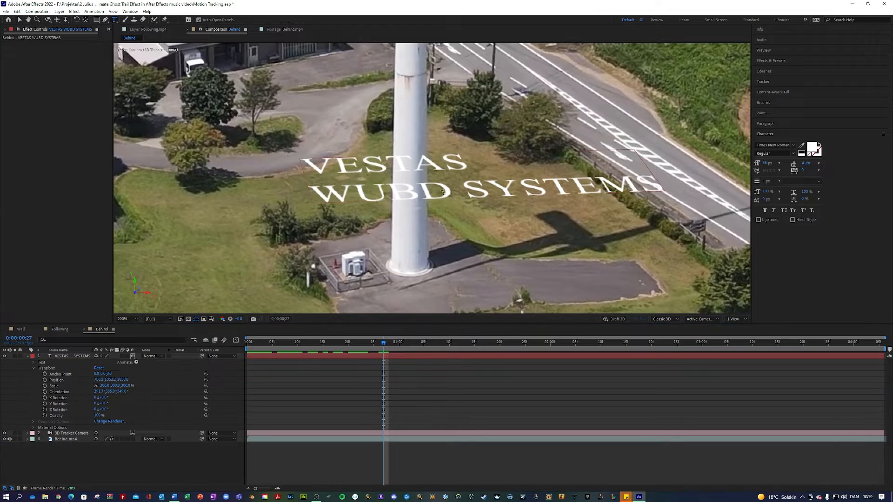
{"action": "left_click_drag", "start_coordinate": [458, 190], "coordinate": [393, 190]}
{"action": "key", "text": "BackSpace"}
{"action": "key", "text": "BackSpace"}
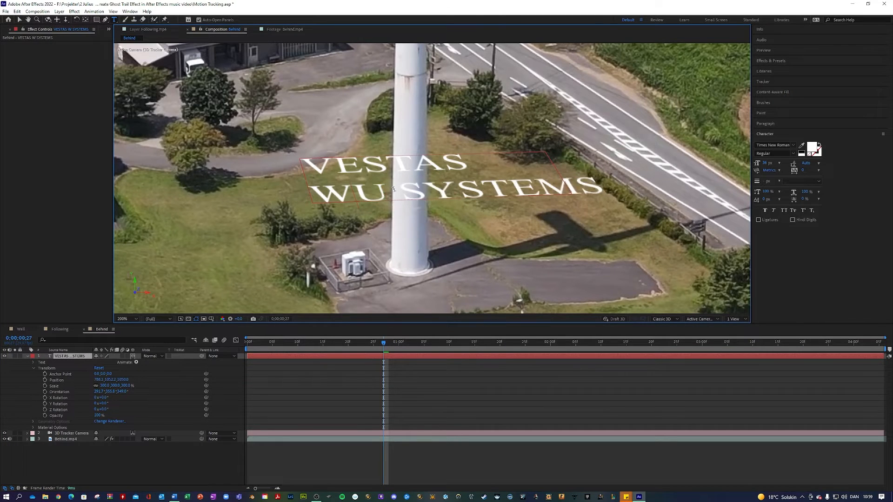
{"action": "type", "text": "ind"}
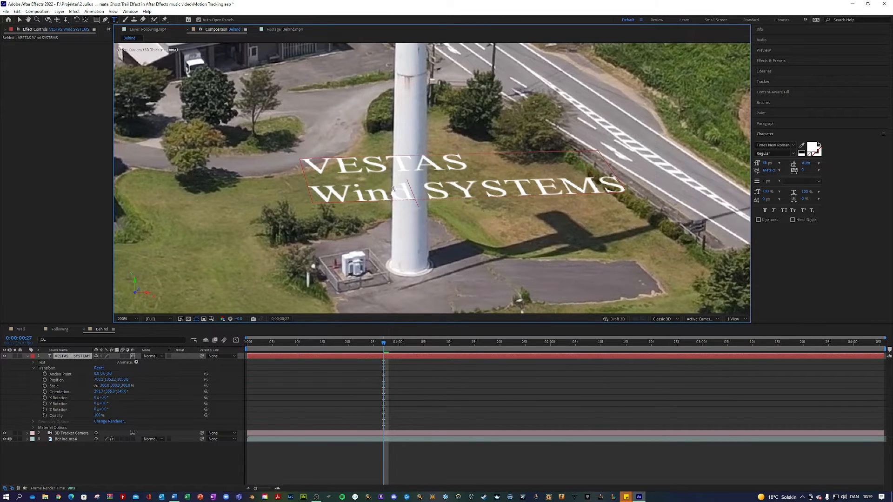
{"action": "key", "text": "BackSpace"}
{"action": "key", "text": "BackSpace"}
{"action": "key", "text": "BackSpace"}
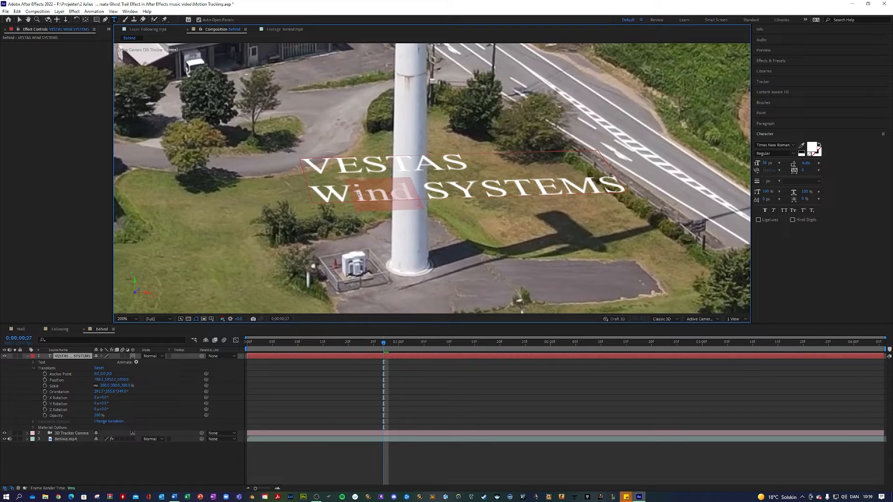
{"action": "type", "text": "IND"}
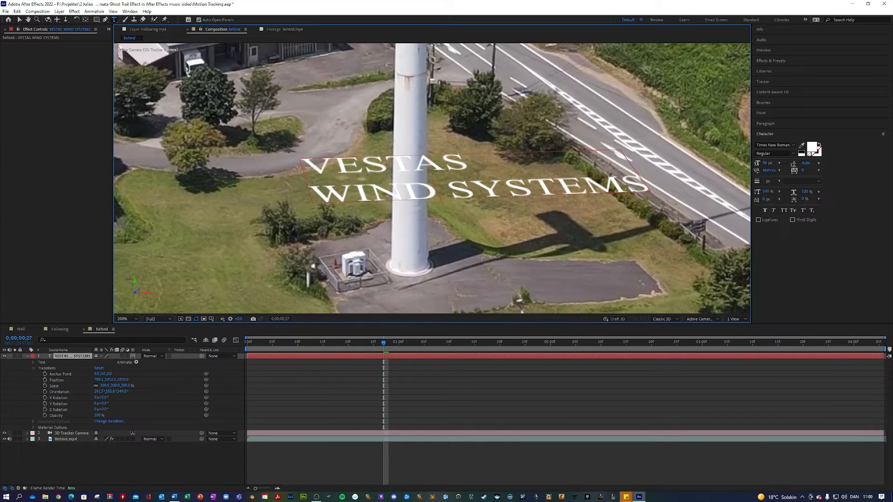
{"action": "type", "text": "V"}
Step: Delete the stray V, preview the tracked text, then adjust Z Rotation and tilt X Rotation to 85°
{"action": "key", "text": "BackSpace"}
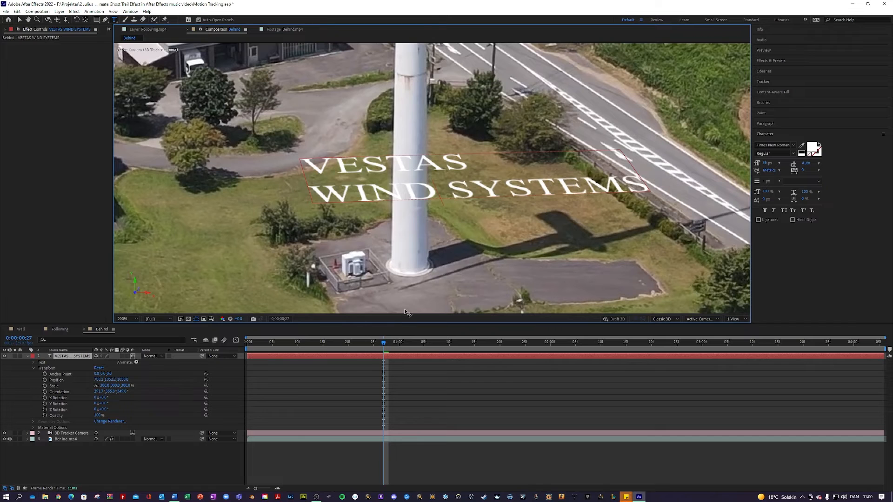
{"action": "left_click_drag", "start_coordinate": [380, 348], "coordinate": [273, 347]}
{"action": "key", "text": "Caps_Lock"}
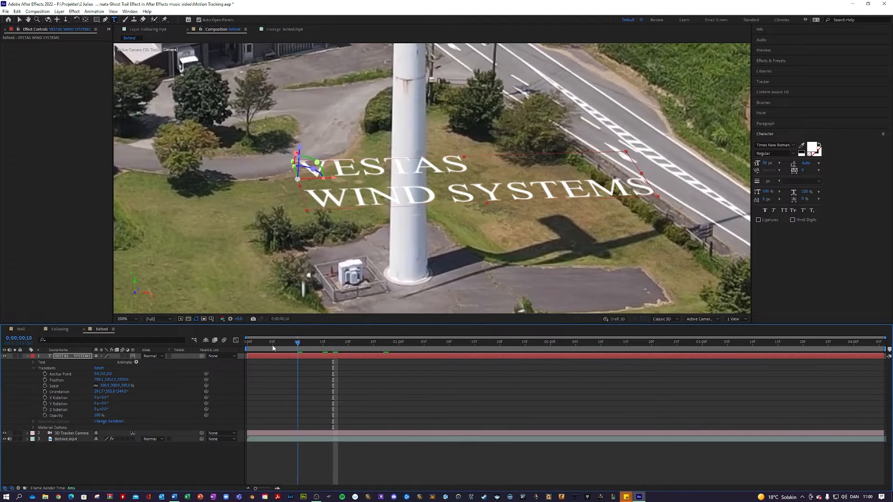
{"action": "key", "text": "space"}
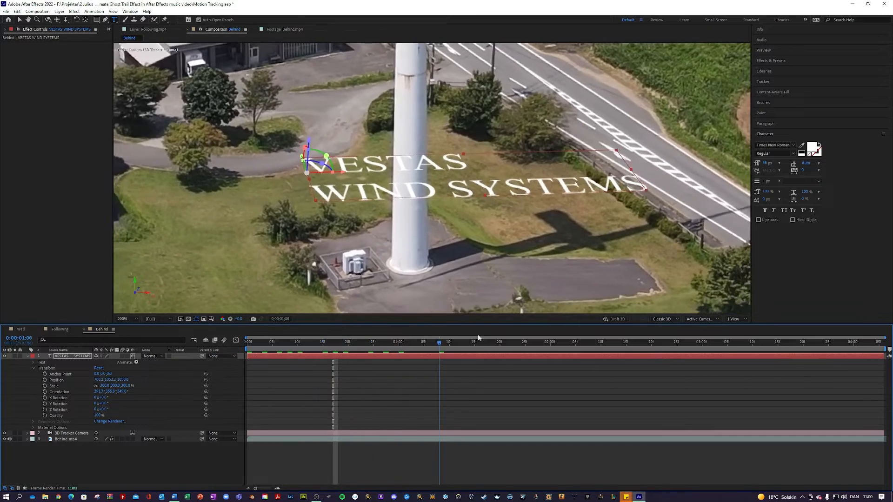
{"action": "left_click_drag", "start_coordinate": [444, 311], "coordinate": [320, 305]}
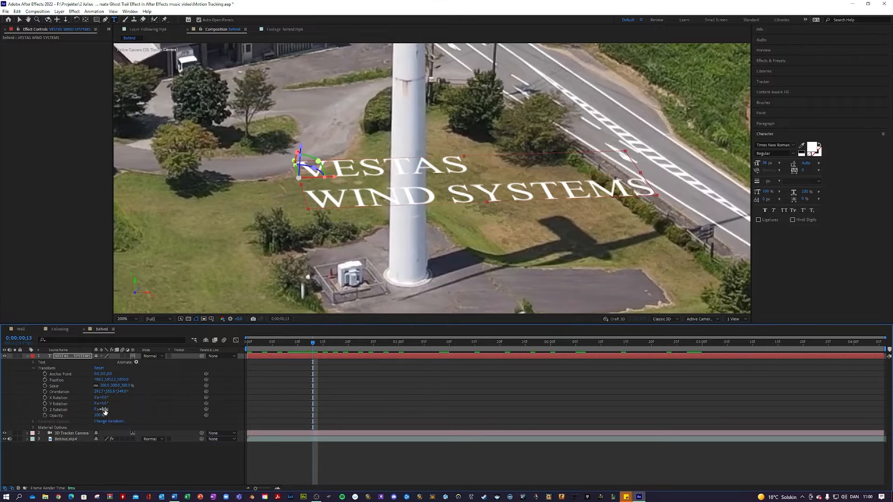
{"action": "left_click_drag", "start_coordinate": [105, 409], "coordinate": [99, 408]}
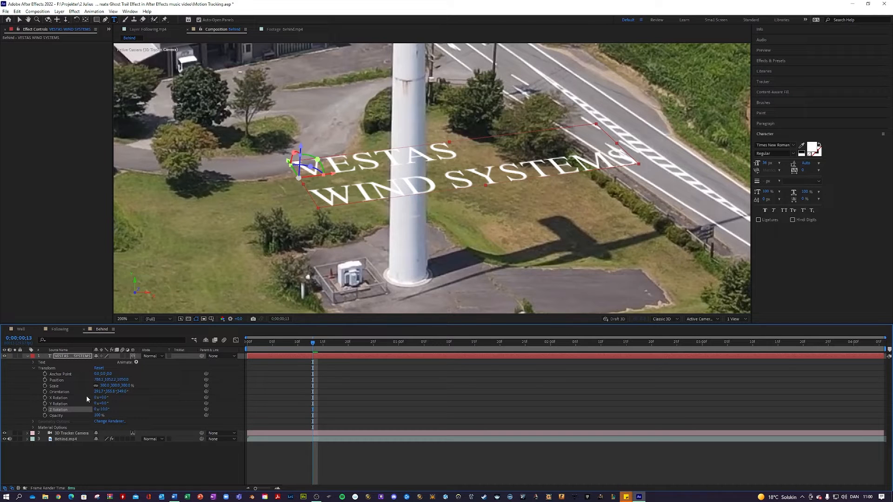
{"action": "mouse_move", "coordinate": [102, 399]}
{"action": "left_mouse_down"}
{"action": "mouse_move", "coordinate": [130, 392]}
{"action": "mouse_move", "coordinate": [122, 414]}
{"action": "mouse_move", "coordinate": [103, 410]}
{"action": "left_mouse_up"}
Step: Raise the text along its Y axis so it floats across the tower and blade
{"action": "key", "text": "v"}
{"action": "left_click_drag", "start_coordinate": [298, 145], "coordinate": [300, 65]}
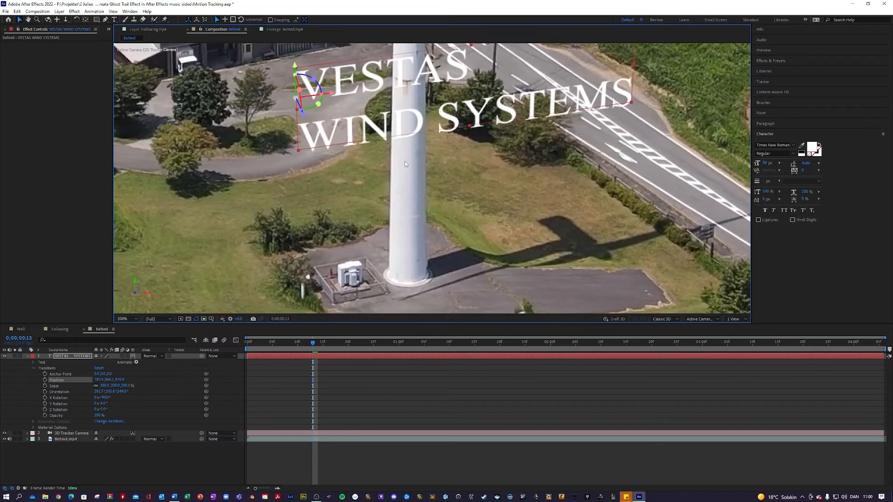
{"action": "scroll", "coordinate": [405, 162], "scroll_direction": "down", "scroll_amount": 1}
{"action": "scroll", "coordinate": [434, 111], "scroll_direction": "up", "scroll_amount": 1}
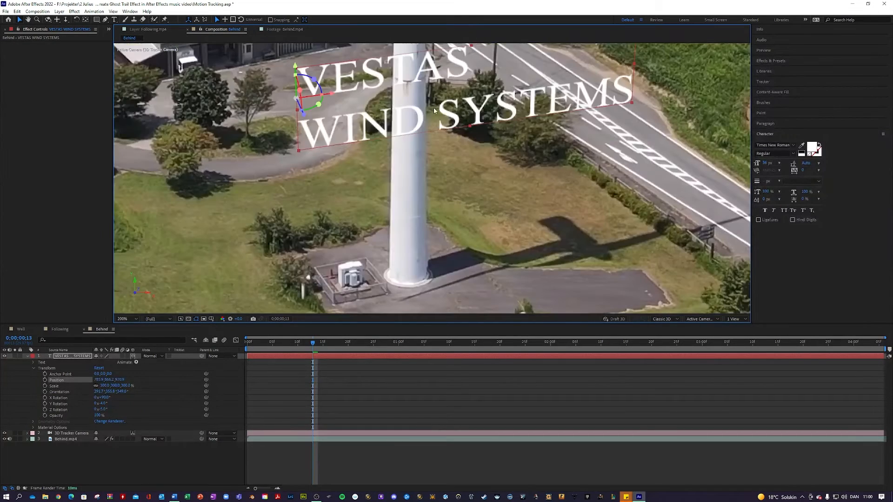
{"action": "scroll", "coordinate": [435, 111], "scroll_direction": "down", "scroll_amount": 1}
{"action": "left_click_drag", "start_coordinate": [365, 109], "coordinate": [363, 70]}
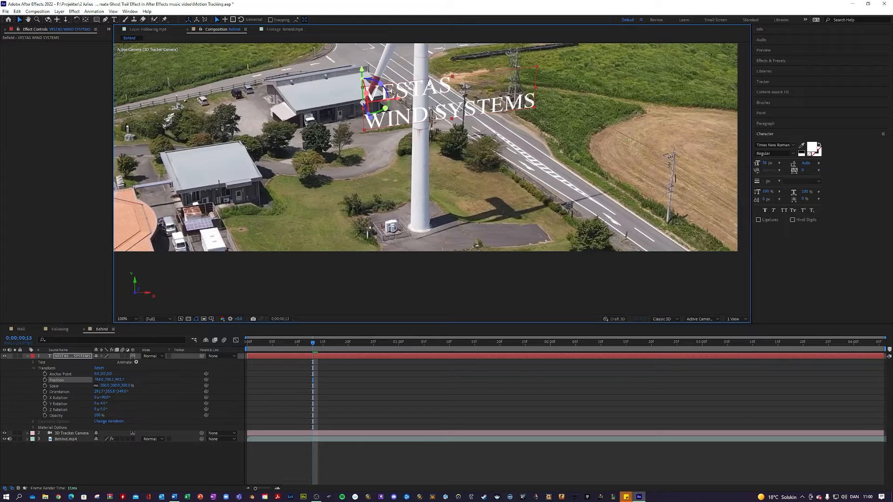
{"action": "left_click_drag", "start_coordinate": [437, 66], "coordinate": [430, 127]}
{"action": "scroll", "coordinate": [418, 130], "scroll_direction": "up", "scroll_amount": 1}
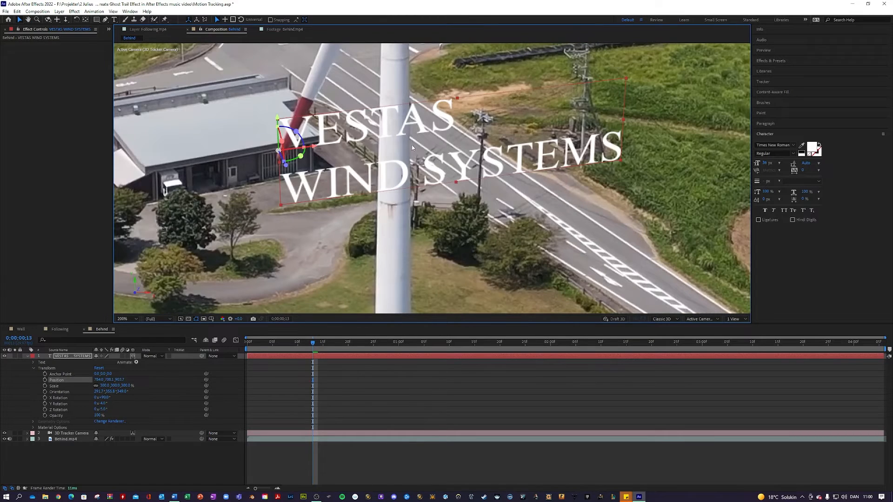
{"action": "left_click_drag", "start_coordinate": [379, 86], "coordinate": [386, 97]}
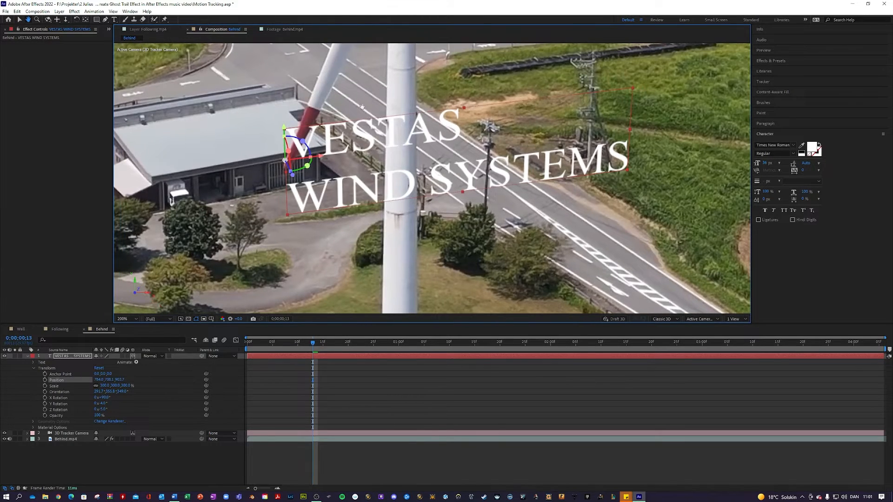
Step: Deselect and reselect the text to check its placement, then select the Behind.mp4 layer
{"action": "left_click", "coordinate": [155, 451]}
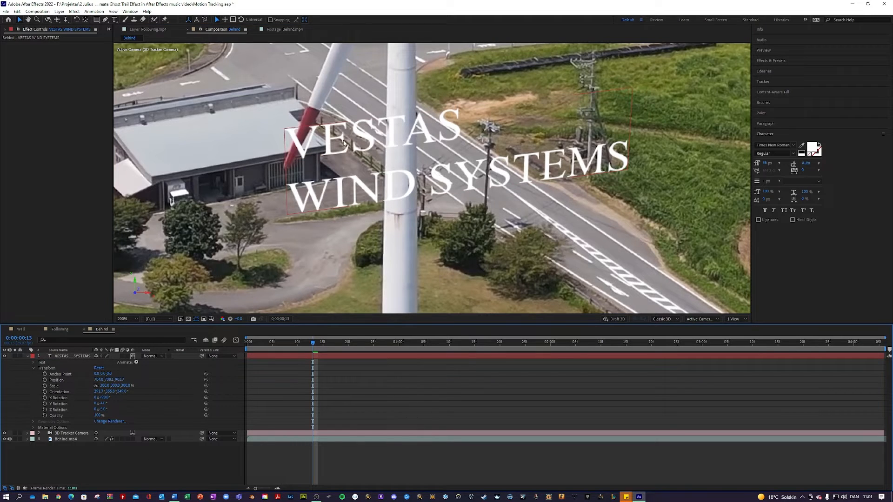
{"action": "left_click", "coordinate": [325, 135]}
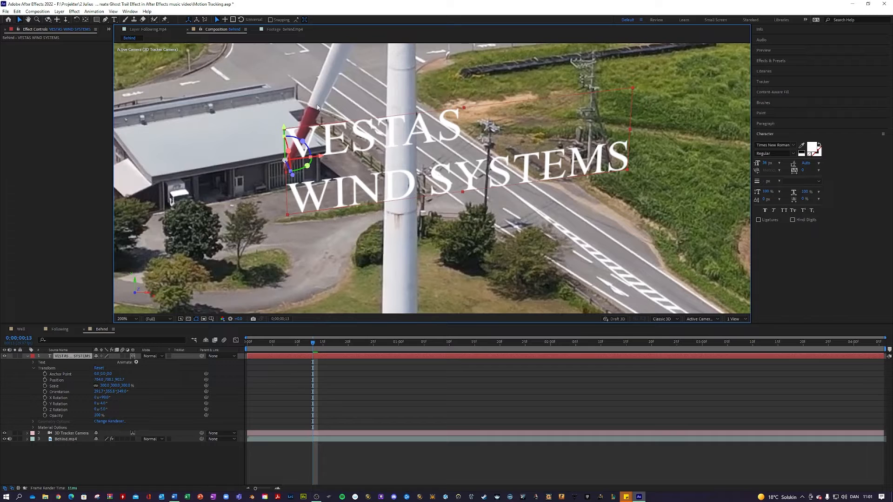
{"action": "left_click", "coordinate": [199, 457]}
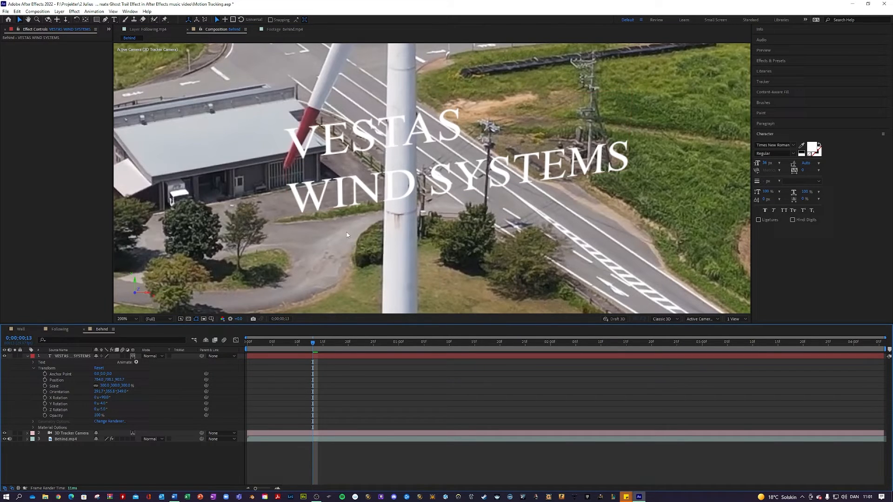
{"action": "left_click", "coordinate": [66, 440]}
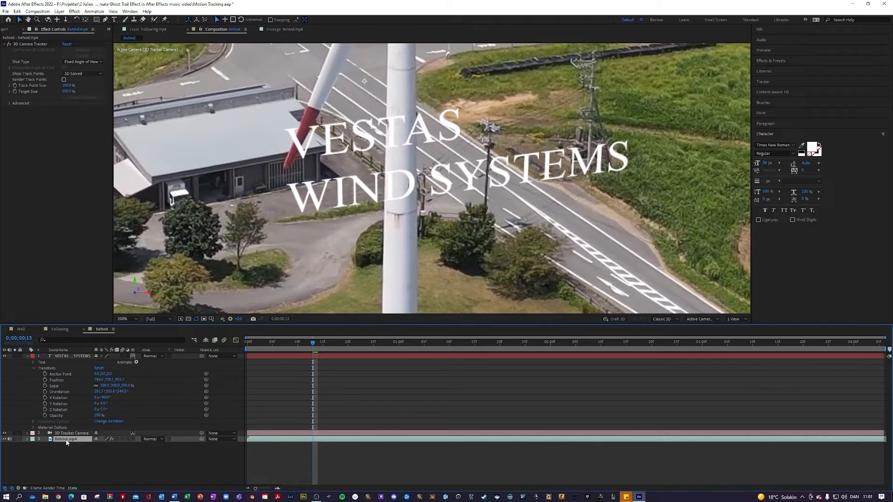
Step: Duplicate Behind.mp4, move the copy to the top, and delete its 3D Camera Tracker
{"action": "key", "text": "ctrl+d"}
{"action": "left_click_drag", "start_coordinate": [63, 439], "coordinate": [60, 353]}
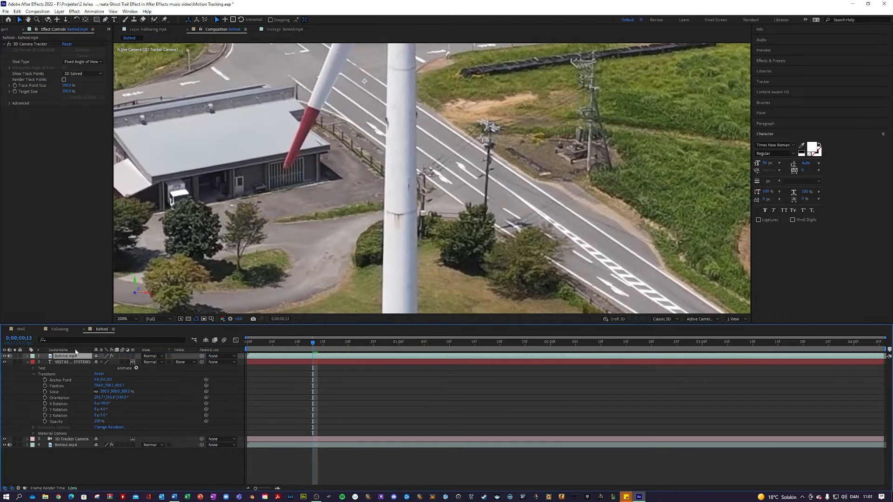
{"action": "left_click", "coordinate": [27, 356]}
{"action": "left_click", "coordinate": [33, 362]}
{"action": "left_click", "coordinate": [64, 368]}
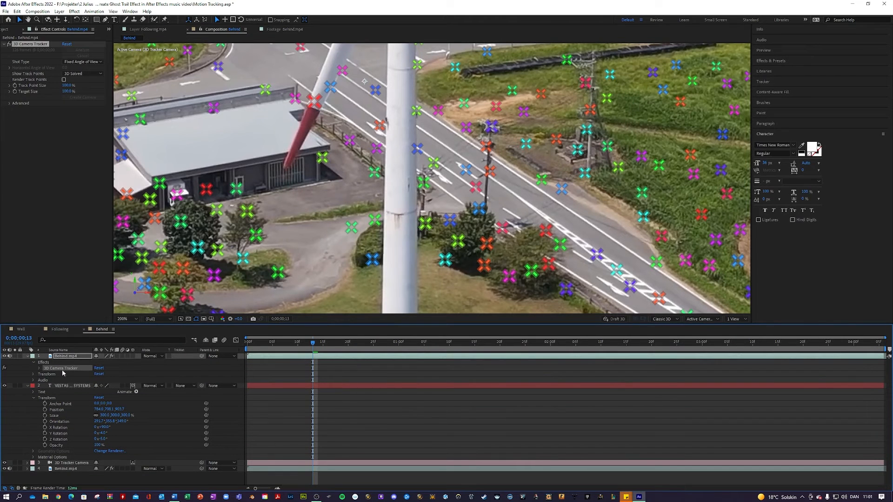
{"action": "key", "text": "Delete"}
{"action": "left_click", "coordinate": [27, 356]}
Step: Zoom out, pan to the turbine hub, and zoom in to 200%
{"action": "key", "text": "comma"}
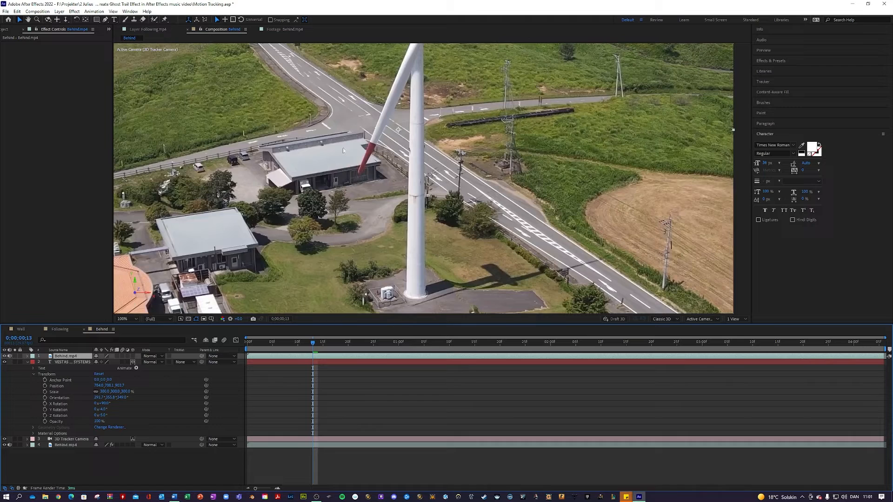
{"action": "key", "text": "h"}
{"action": "left_click_drag", "start_coordinate": [398, 91], "coordinate": [476, 177]}
{"action": "key", "text": "period"}
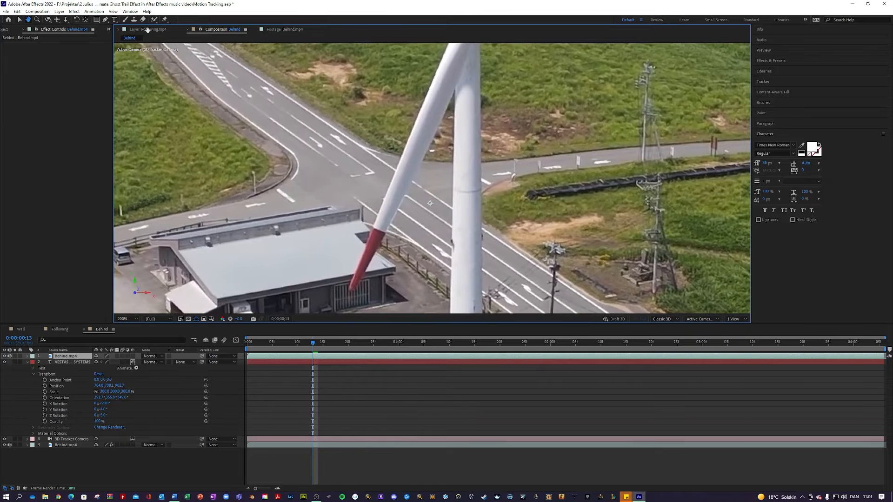
Step: Begin a Pen-tool mask at the blade tip, then undo the first attempt
{"action": "left_click_drag", "start_coordinate": [469, 186], "coordinate": [434, 177]}
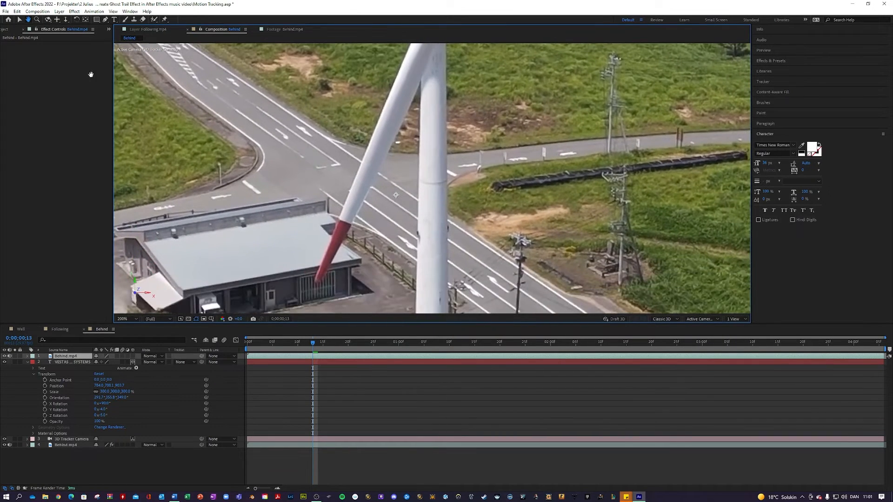
{"action": "left_click", "coordinate": [105, 20]}
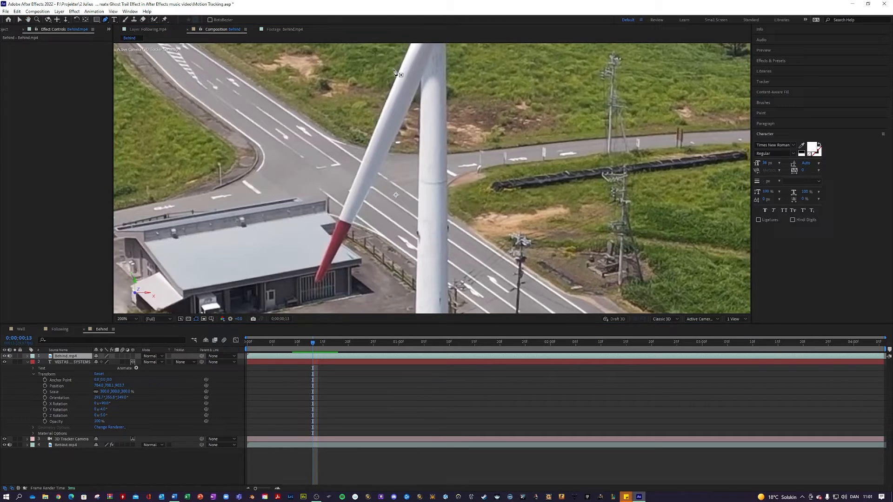
{"action": "left_click", "coordinate": [407, 51]}
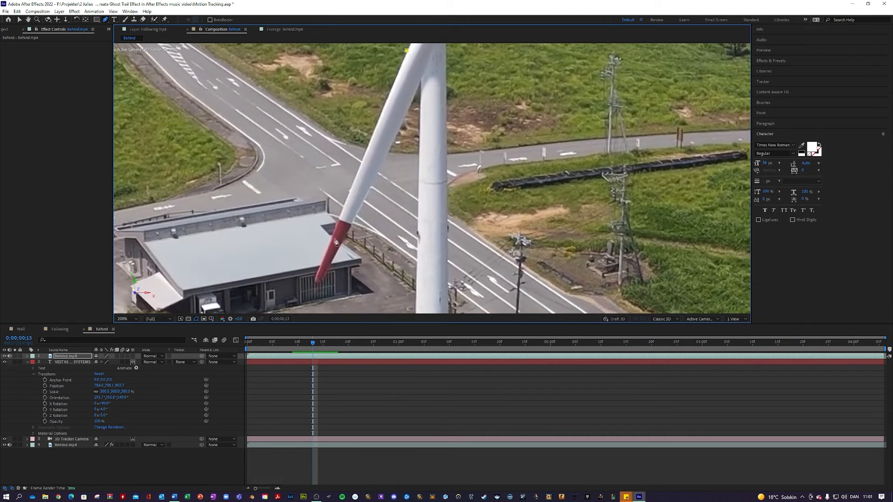
{"action": "left_click", "coordinate": [319, 268]}
{"action": "key", "text": "ctrl+z"}
{"action": "key", "text": "ctrl+z"}
Step: At the first frame, trace the mask down the blade and tower to the tower base
{"action": "key", "text": "Home"}
{"action": "left_click", "coordinate": [404, 51]}
{"action": "left_click", "coordinate": [316, 274]}
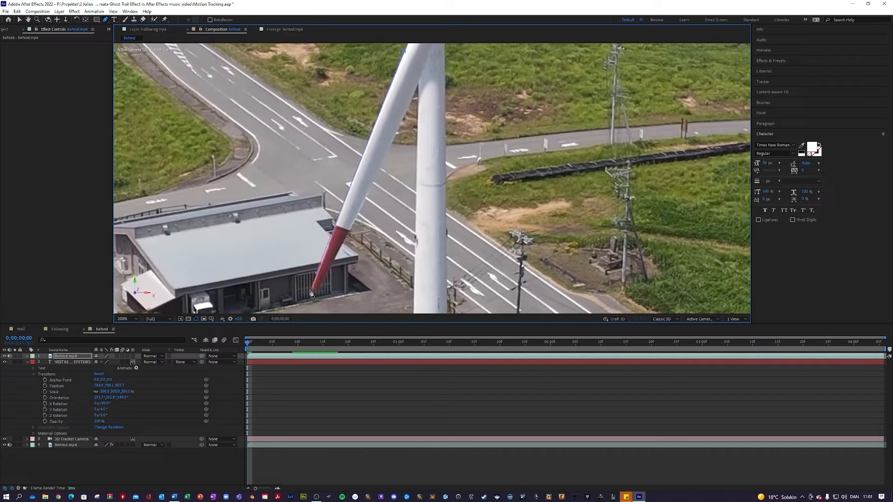
{"action": "scroll", "coordinate": [329, 277], "scroll_direction": "up", "scroll_amount": 1}
{"action": "left_click_drag", "start_coordinate": [329, 277], "coordinate": [424, 170]}
{"action": "left_click", "coordinate": [399, 201]}
{"action": "left_click", "coordinate": [433, 137]}
{"action": "key", "text": "ctrl+z"}
{"action": "left_click", "coordinate": [421, 169]}
{"action": "left_click_drag", "start_coordinate": [488, 110], "coordinate": [377, 70]}
{"action": "left_click", "coordinate": [375, 135]}
{"action": "left_click", "coordinate": [400, 304]}
{"action": "left_click", "coordinate": [477, 303]}
Step: Zoom in and drag the blade mask's lower corner onto the blade tip
{"action": "left_click_drag", "start_coordinate": [465, 70], "coordinate": [353, 250]}
{"action": "scroll", "coordinate": [353, 251], "scroll_direction": "down", "scroll_amount": 3}
{"action": "scroll", "coordinate": [376, 122], "scroll_direction": "up", "scroll_amount": 2}
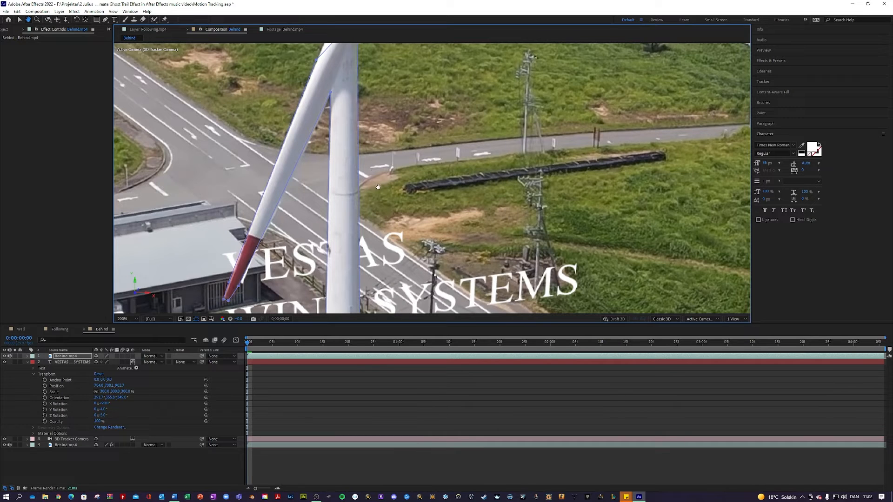
{"action": "left_click_drag", "start_coordinate": [392, 202], "coordinate": [486, 95]}
{"action": "scroll", "coordinate": [323, 193], "scroll_direction": "up", "scroll_amount": 1}
{"action": "left_click_drag", "start_coordinate": [231, 200], "coordinate": [372, 187]}
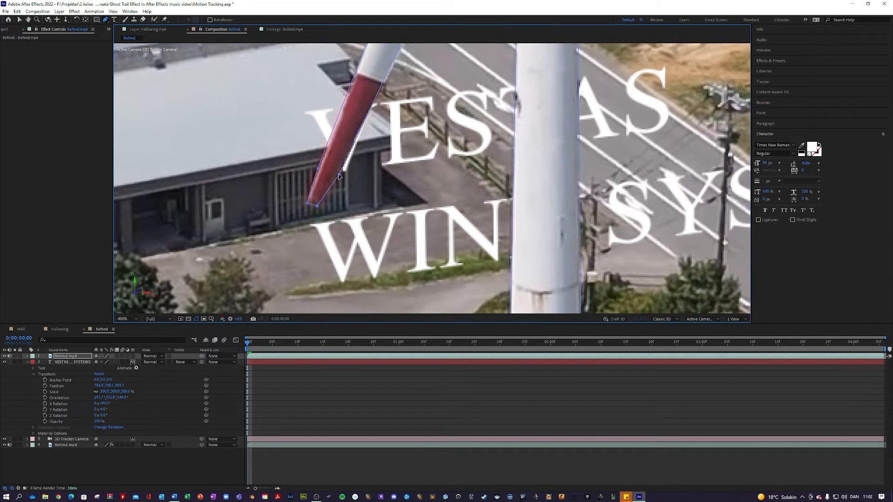
{"action": "scroll", "coordinate": [409, 214], "scroll_direction": "up", "scroll_amount": 1}
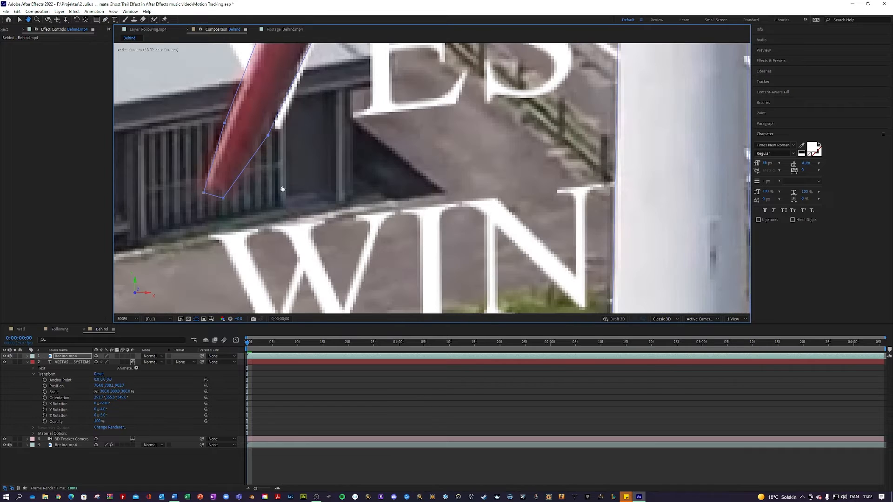
{"action": "left_click_drag", "start_coordinate": [225, 201], "coordinate": [228, 191]}
Step: Inspect the blade-tower junction and play back to confirm the text passes behind the turbine
{"action": "left_click_drag", "start_coordinate": [374, 116], "coordinate": [311, 277]}
{"action": "left_click_drag", "start_coordinate": [410, 69], "coordinate": [283, 263]}
{"action": "left_click_drag", "start_coordinate": [356, 51], "coordinate": [261, 265]}
{"action": "key", "text": "g"}
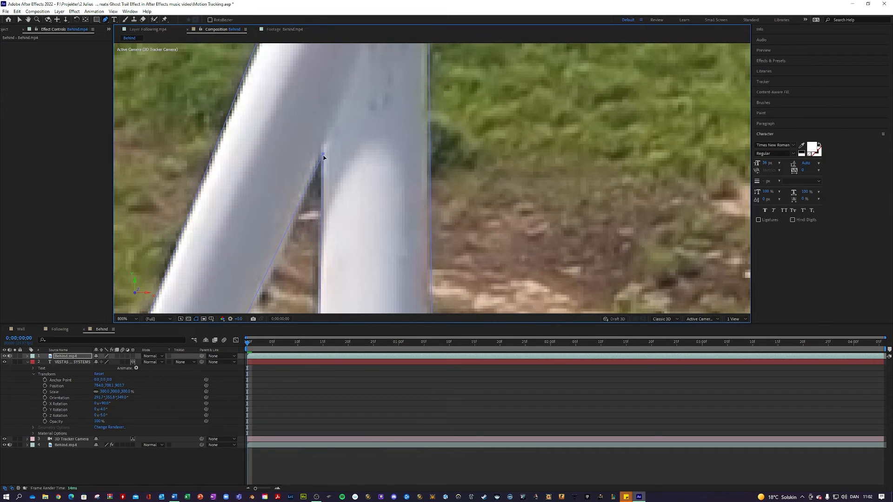
{"action": "scroll", "coordinate": [362, 188], "scroll_direction": "down", "scroll_amount": 1}
{"action": "left_click_drag", "start_coordinate": [398, 266], "coordinate": [393, 151]}
{"action": "left_click_drag", "start_coordinate": [467, 244], "coordinate": [466, 163]}
{"action": "scroll", "coordinate": [465, 158], "scroll_direction": "down", "scroll_amount": 4}
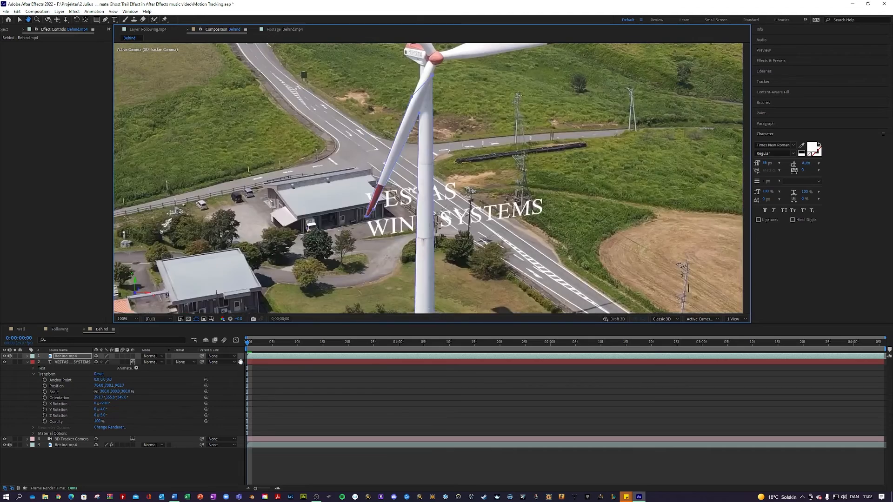
{"action": "key", "text": "space"}
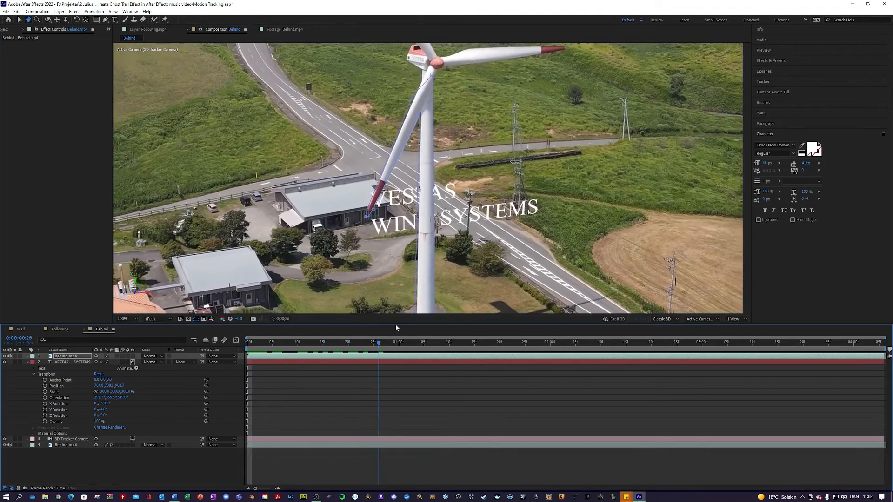
{"action": "key", "text": "space"}
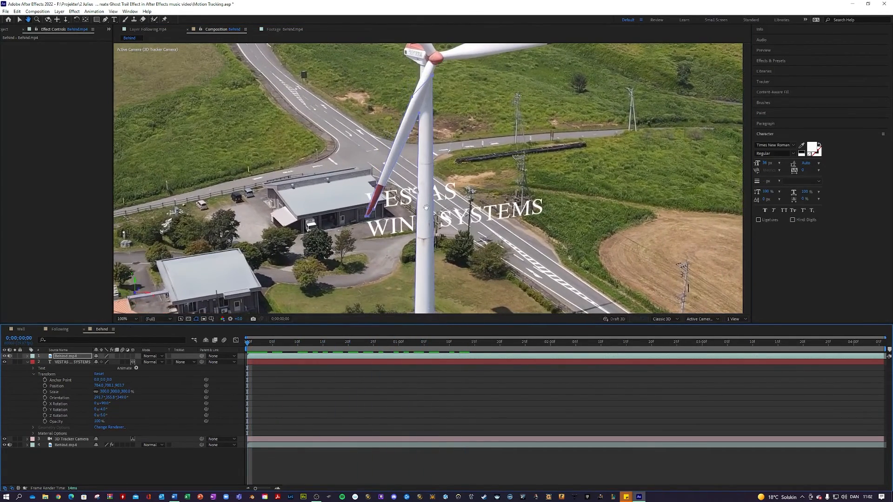
{"action": "scroll", "coordinate": [392, 185], "scroll_direction": "up", "scroll_amount": 2}
{"action": "key", "text": "g"}
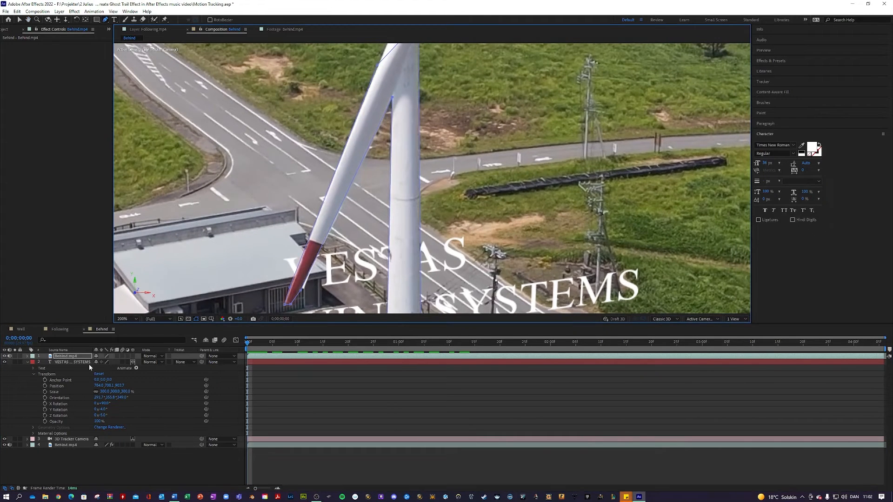
Step: Enable Mask Path keyframing on Behind.mp4's Mask 1 at the first frame
{"action": "left_click", "coordinate": [27, 356]}
{"action": "left_click", "coordinate": [34, 363]}
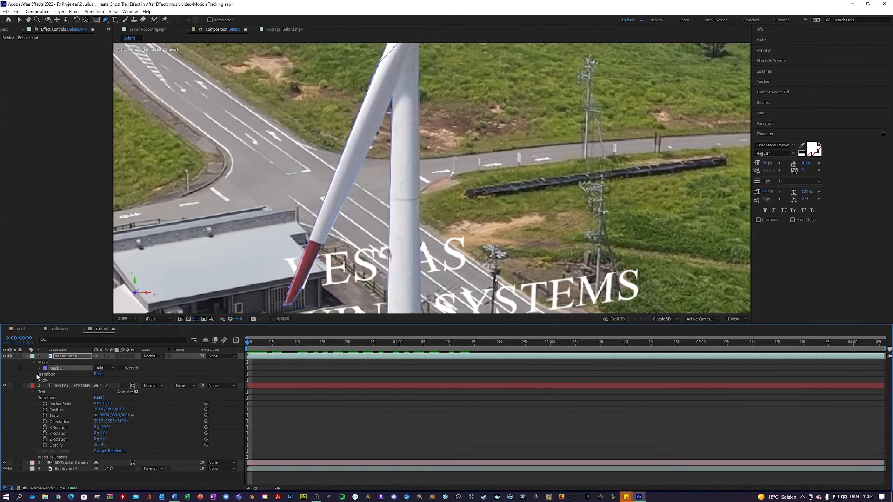
{"action": "left_click", "coordinate": [39, 368]}
{"action": "left_click", "coordinate": [51, 374]}
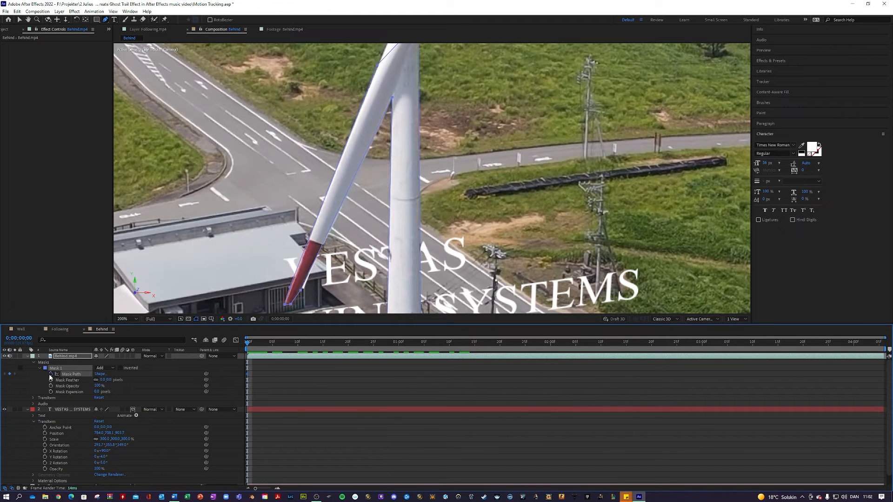
Step: At 0;00;00;19, zoomed to 400%, replace the inner blade–tower mask point with one on the tower edge
{"action": "left_click_drag", "start_coordinate": [247, 348], "coordinate": [341, 342]}
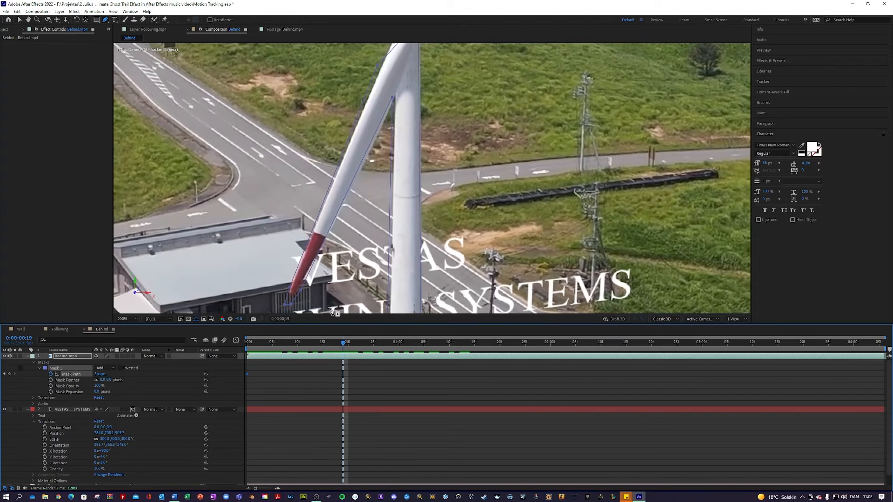
{"action": "key", "text": "period"}
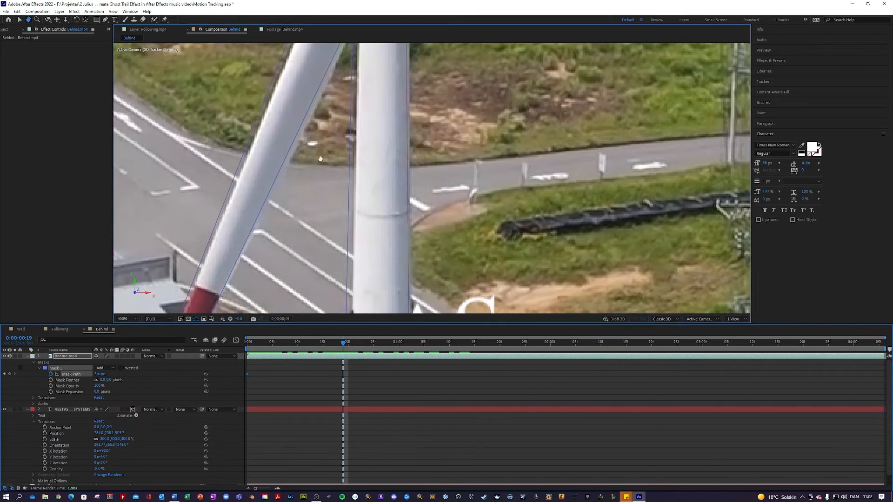
{"action": "left_click_drag", "start_coordinate": [321, 126], "coordinate": [262, 275]}
{"action": "left_click_drag", "start_coordinate": [293, 166], "coordinate": [294, 167]}
{"action": "left_click", "coordinate": [294, 166]}
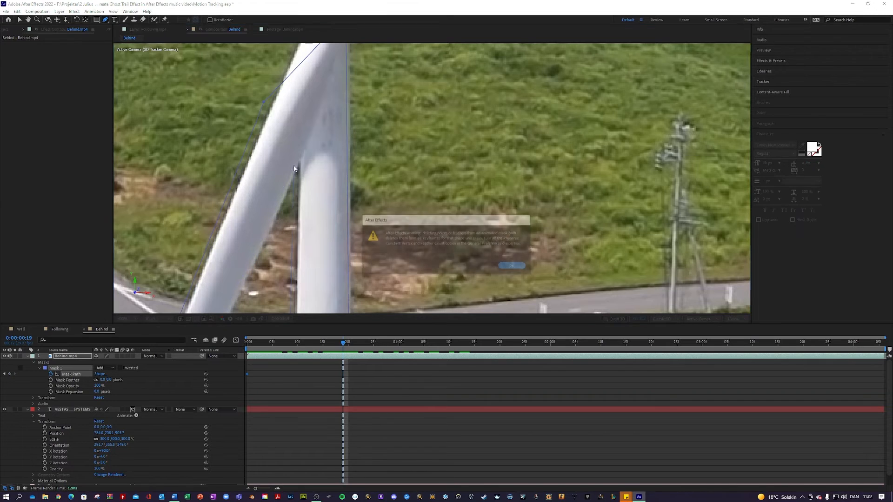
{"action": "key", "text": "Return"}
{"action": "left_click", "coordinate": [296, 169]}
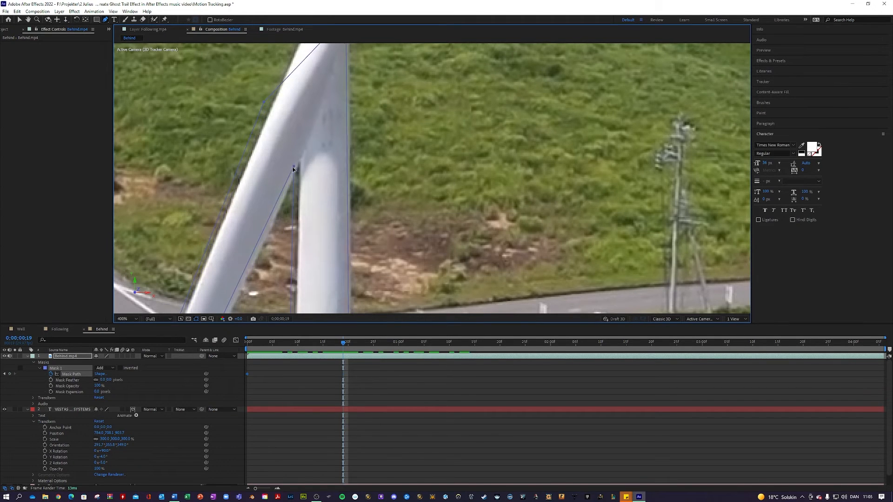
{"action": "left_click", "coordinate": [294, 168]}
{"action": "left_click_drag", "start_coordinate": [297, 169], "coordinate": [301, 169]}
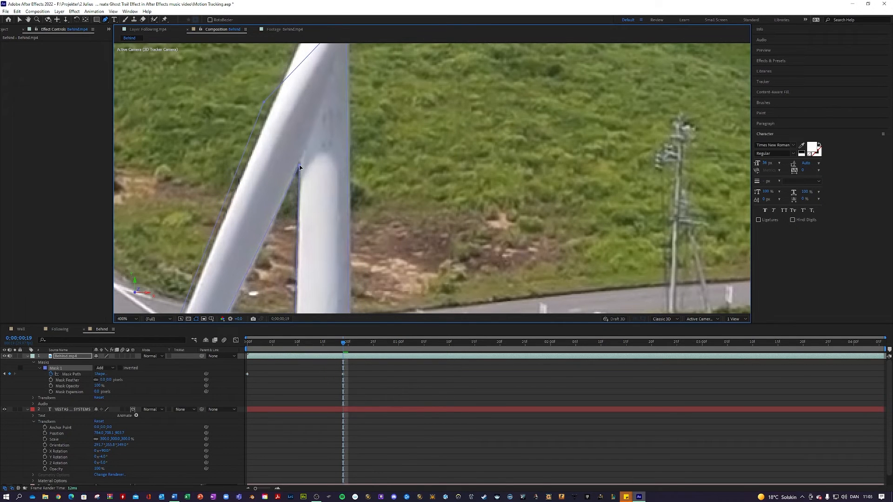
Step: Move the mask corner up to the blade tip and align points to the tower's left and right edges
{"action": "left_click_drag", "start_coordinate": [253, 302], "coordinate": [329, 113]}
{"action": "left_click_drag", "start_coordinate": [254, 264], "coordinate": [344, 120]}
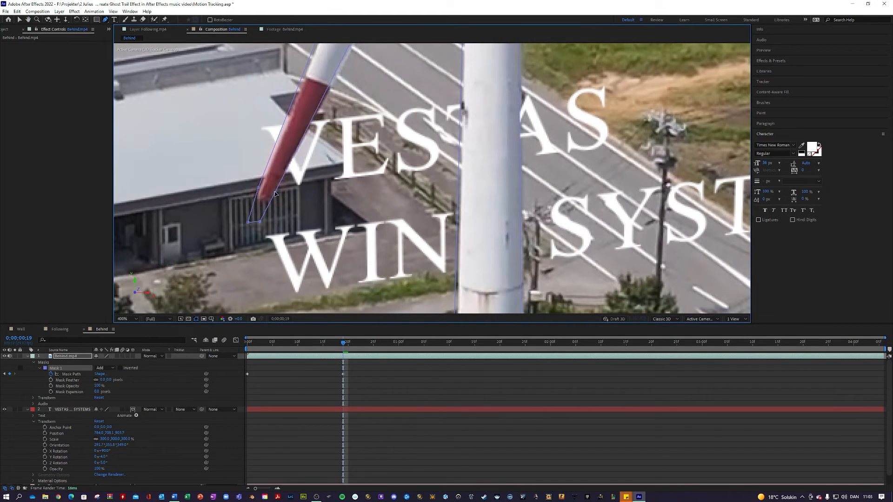
{"action": "left_click_drag", "start_coordinate": [258, 223], "coordinate": [258, 201]}
{"action": "left_click_drag", "start_coordinate": [356, 90], "coordinate": [217, 174]}
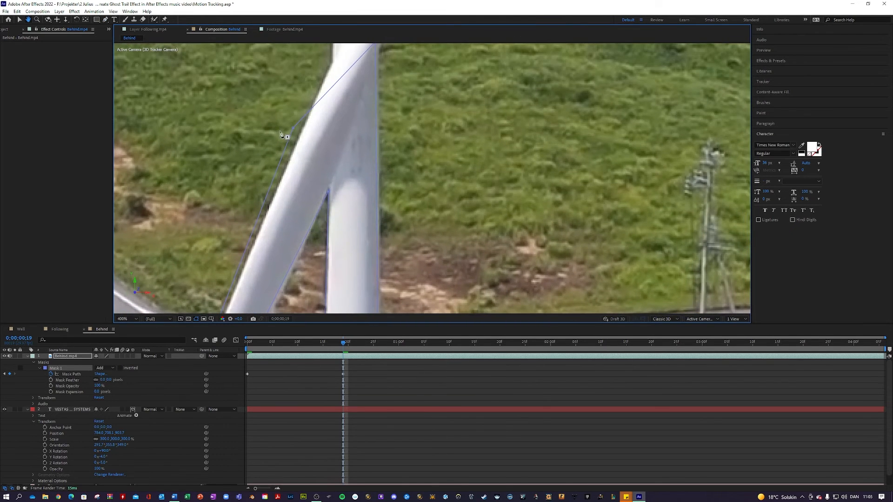
{"action": "left_click_drag", "start_coordinate": [294, 127], "coordinate": [303, 129]}
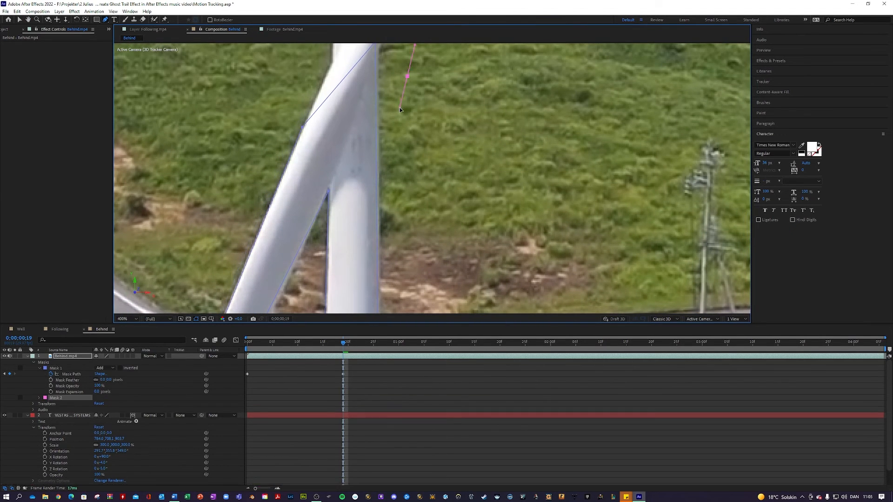
{"action": "left_click_drag", "start_coordinate": [404, 103], "coordinate": [366, 80]}
{"action": "left_click_drag", "start_coordinate": [392, 175], "coordinate": [400, 27]}
Step: Raise the mask's bottom-left and bottom-right corners to the tower base and fit them to its edge
{"action": "left_click_drag", "start_coordinate": [404, 223], "coordinate": [394, 38]}
{"action": "left_click_drag", "start_coordinate": [389, 204], "coordinate": [395, 43]}
{"action": "left_click_drag", "start_coordinate": [421, 284], "coordinate": [436, 124]}
{"action": "left_click_drag", "start_coordinate": [414, 233], "coordinate": [427, 135]}
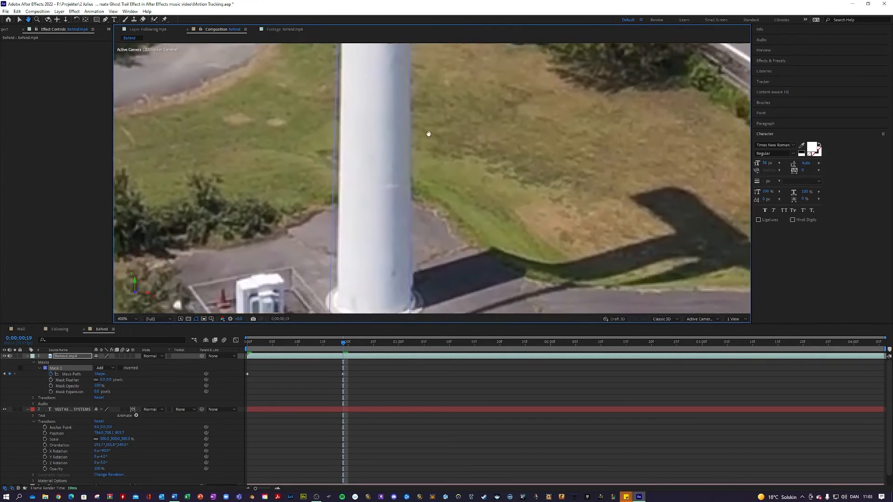
{"action": "left_click_drag", "start_coordinate": [328, 257], "coordinate": [317, 229]}
{"action": "left_click_drag", "start_coordinate": [318, 287], "coordinate": [325, 258]}
{"action": "left_click_drag", "start_coordinate": [398, 286], "coordinate": [401, 250]}
{"action": "left_click_drag", "start_coordinate": [444, 170], "coordinate": [445, 322]}
{"action": "left_click_drag", "start_coordinate": [194, 63], "coordinate": [274, 308]}
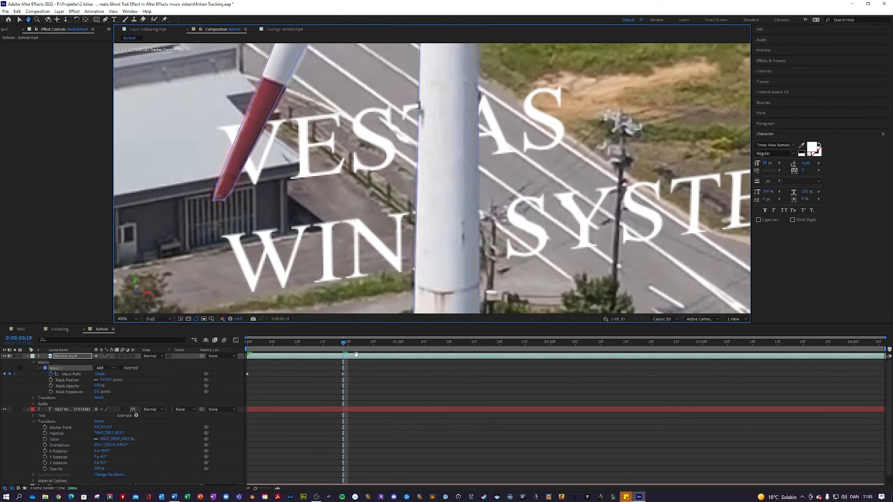
Step: Reshape the mask to hug the blade's right edge at 0;00;01;06 and refit it at 0;00;01;20
{"action": "left_click_drag", "start_coordinate": [380, 349], "coordinate": [429, 344]}
{"action": "key", "text": "g"}
{"action": "left_click_drag", "start_coordinate": [232, 193], "coordinate": [235, 188]}
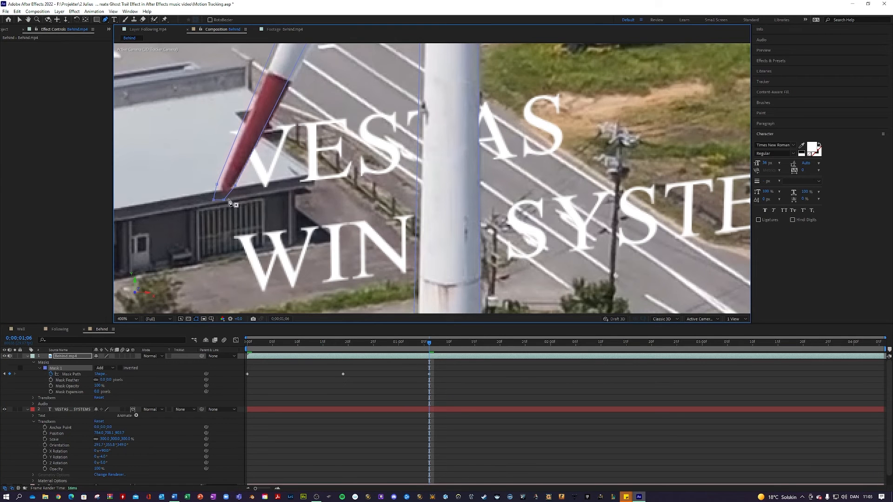
{"action": "left_click_drag", "start_coordinate": [354, 54], "coordinate": [214, 300]}
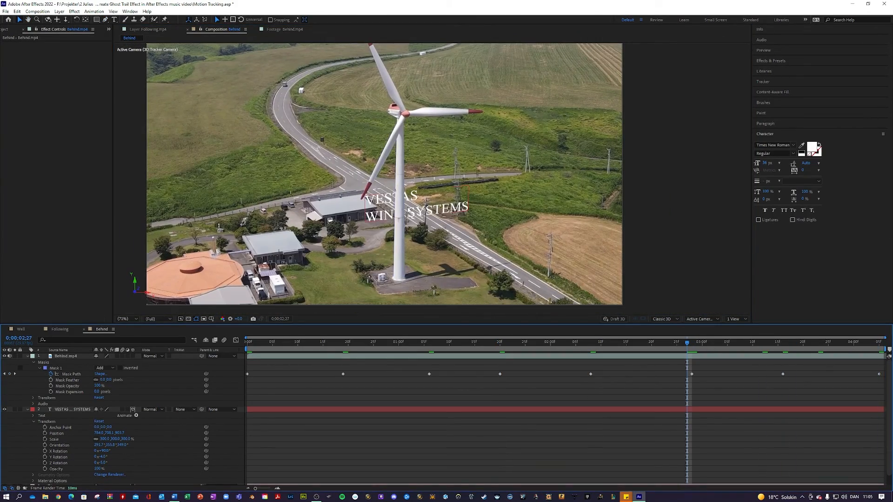
{"action": "left_click_drag", "start_coordinate": [678, 346], "coordinate": [851, 337]}
{"action": "scroll", "coordinate": [352, 203], "scroll_direction": "up", "scroll_amount": 6}
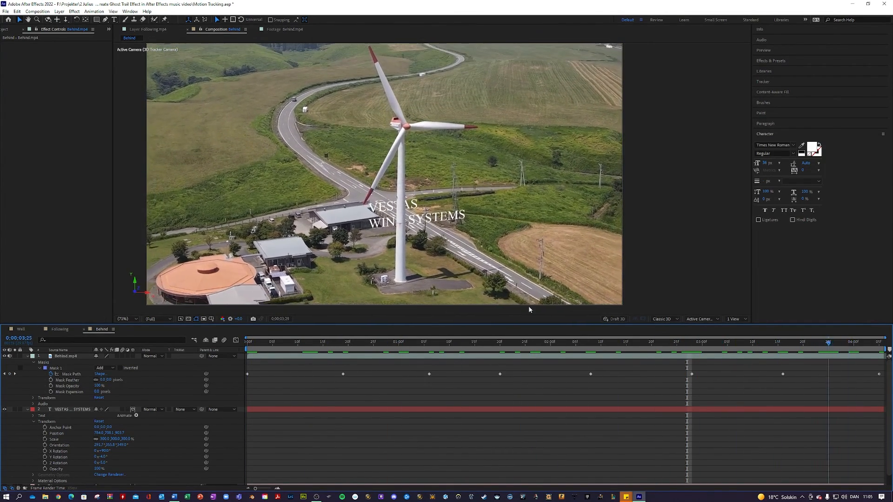
{"action": "key", "text": "Home"}
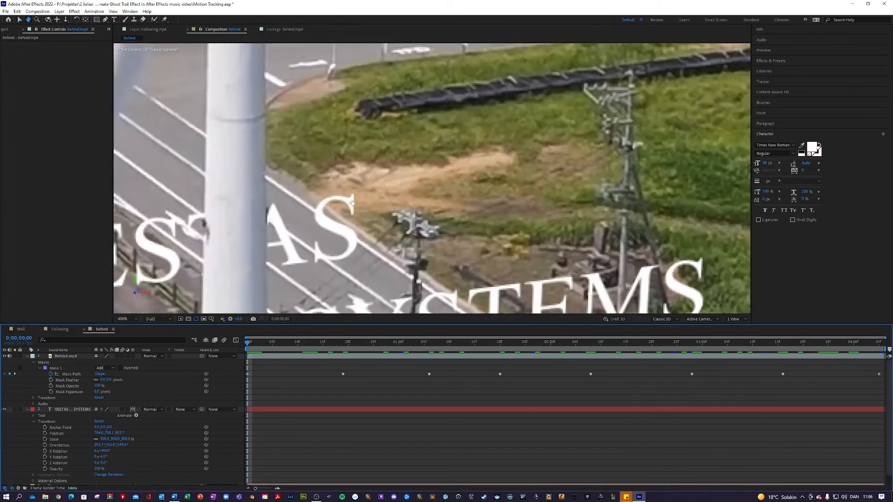
{"action": "left_click_drag", "start_coordinate": [352, 203], "coordinate": [518, 159]}
{"action": "left_click_drag", "start_coordinate": [370, 185], "coordinate": [370, 96]}
{"action": "left_click", "coordinate": [135, 319]}
{"action": "key", "text": "v"}
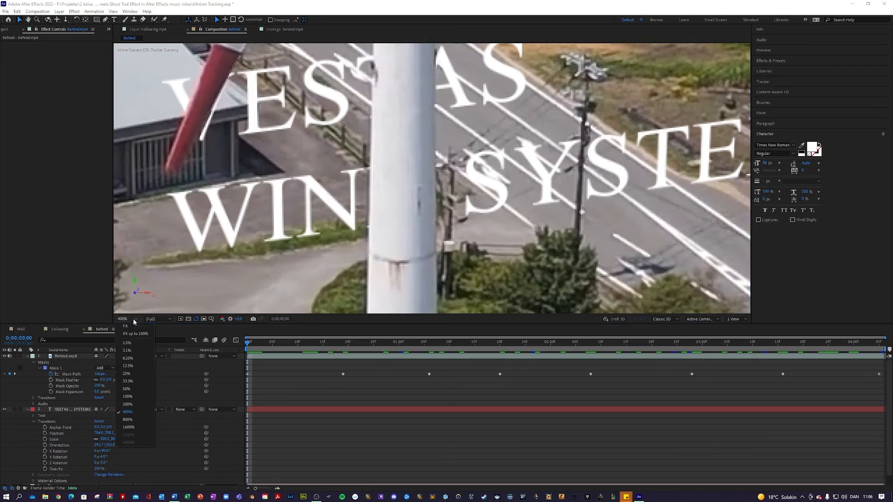
{"action": "left_click", "coordinate": [131, 435]}
{"action": "left_click", "coordinate": [353, 433]}
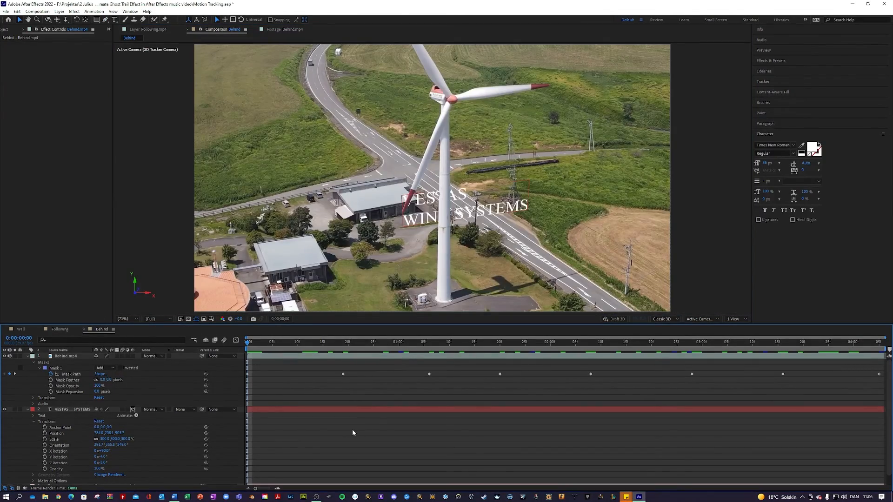